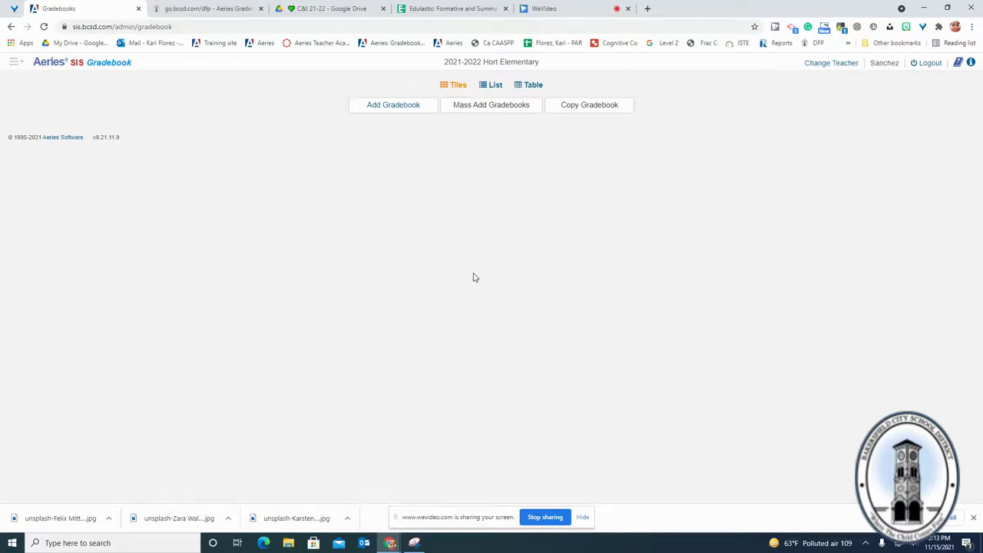
# - Start a new gradebook for Quarter 2 and associate it with the Grade 1 section as the primary gradebook
pyautogui.click(397, 112)
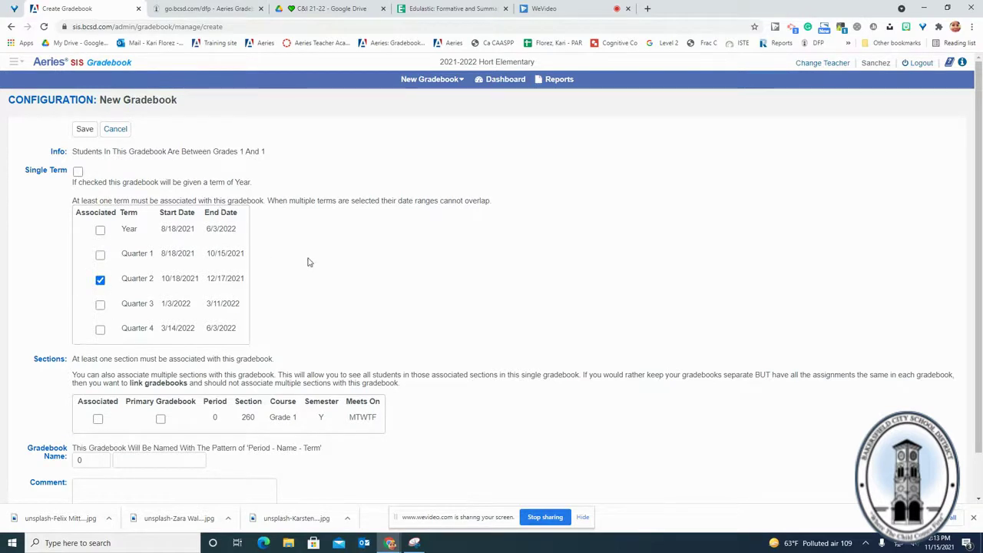
pyautogui.scroll(-1, 310, 262)
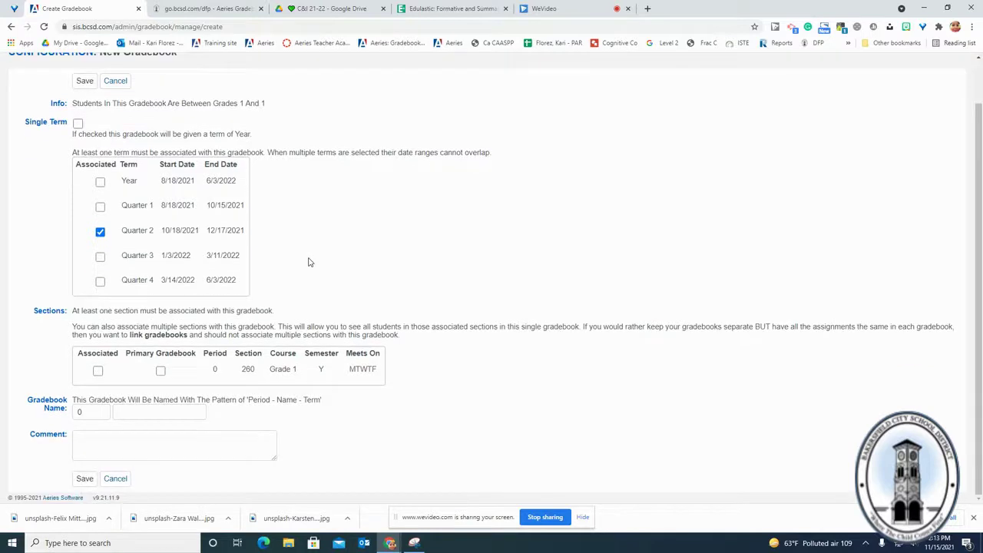
pyautogui.click(98, 371)
# - Name the new gradebook Grade 1 Practice and save it
pyautogui.click(150, 412)
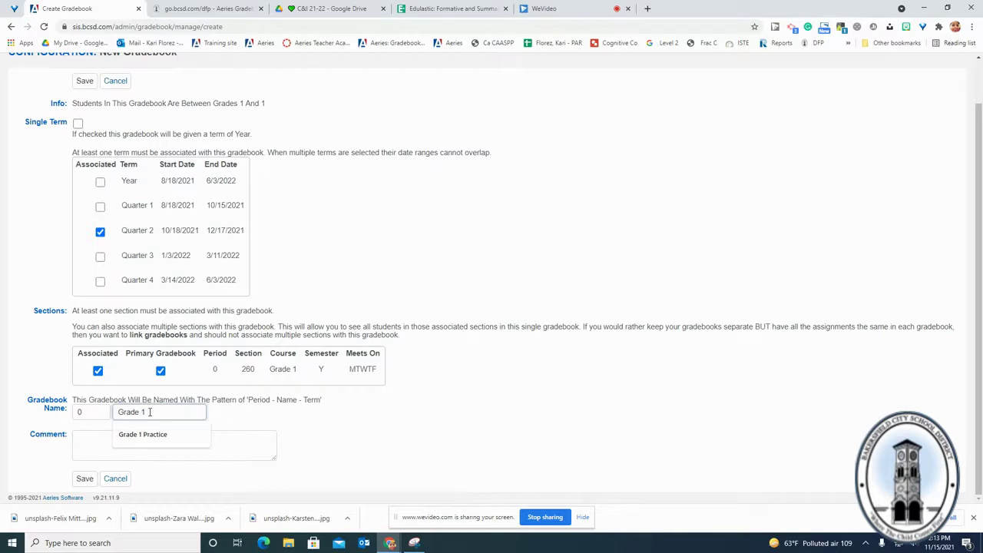
pyautogui.press('BackSpace')
pyautogui.press('BackSpace')
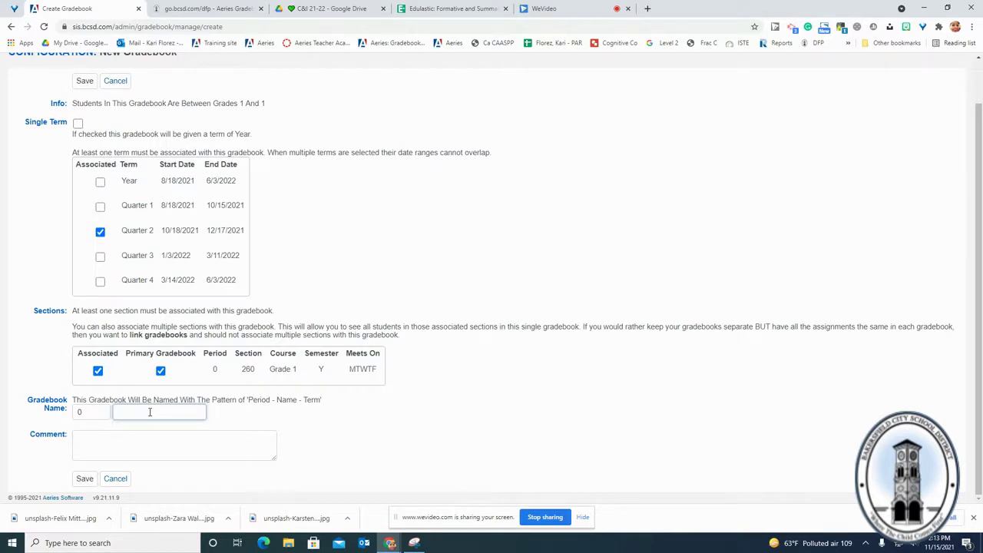
pyautogui.write('Grade 1 Practice')
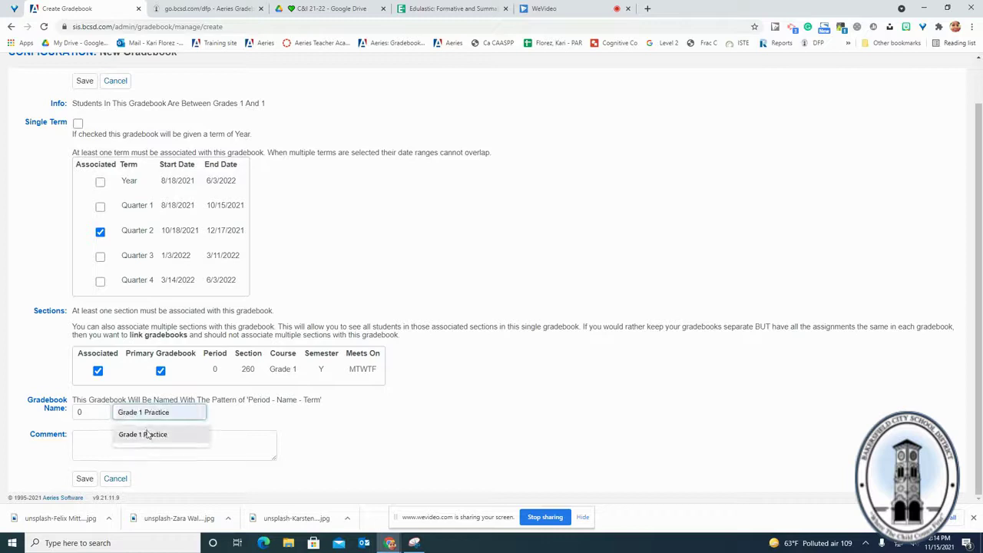
pyautogui.click(148, 435)
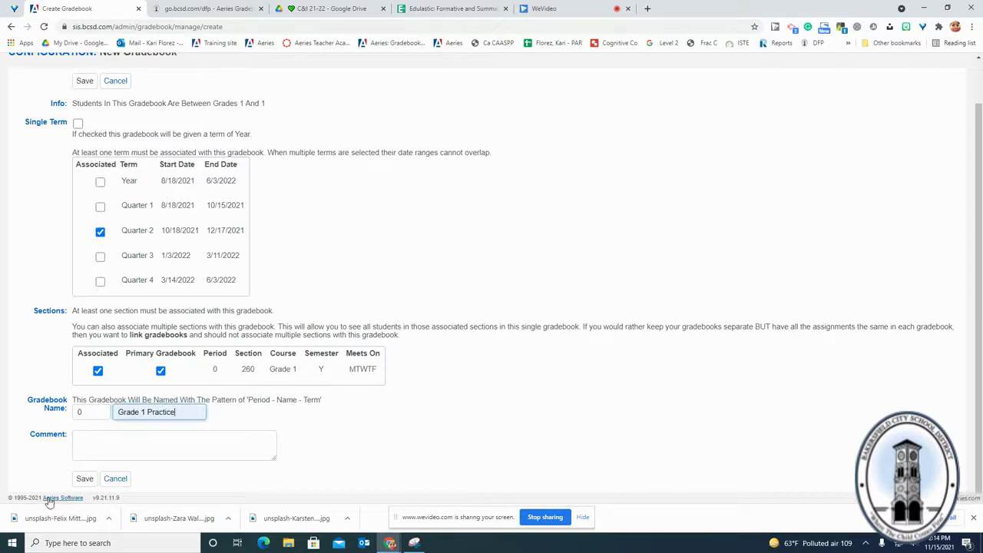
pyautogui.click(86, 479)
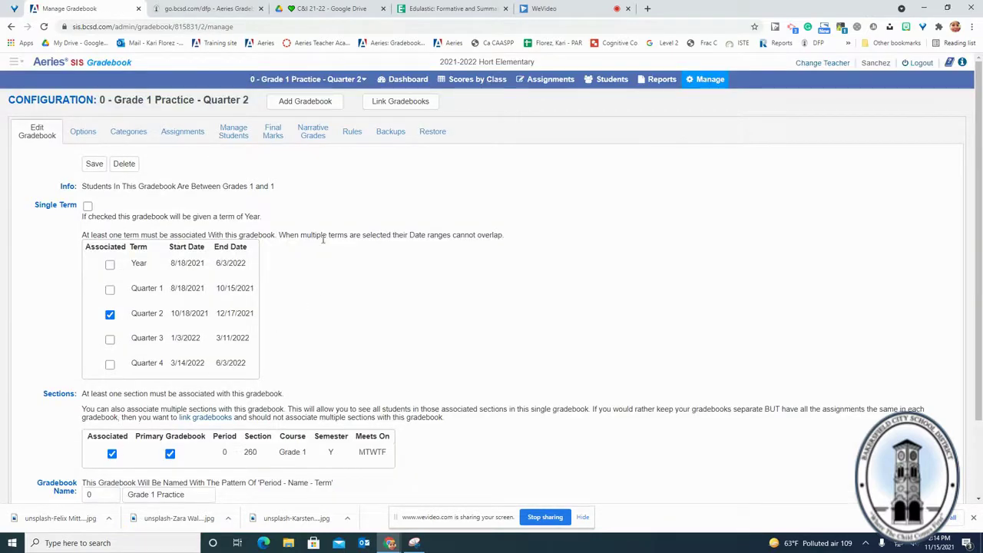
# - Enable the rubric grading scale for computing the total grade in the gradebook's options
pyautogui.click(81, 134)
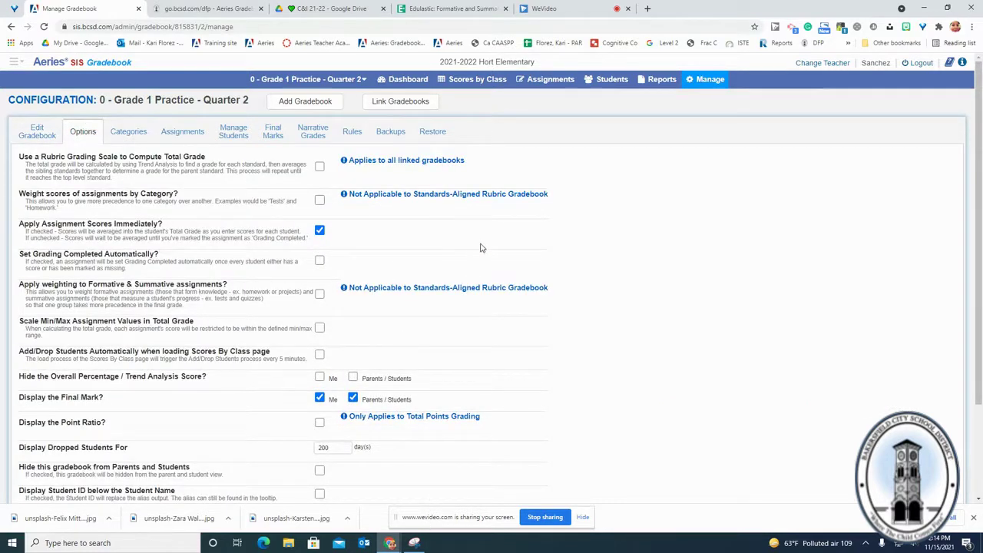
pyautogui.scroll(-1, 476, 372)
pyautogui.scroll(-2, 476, 371)
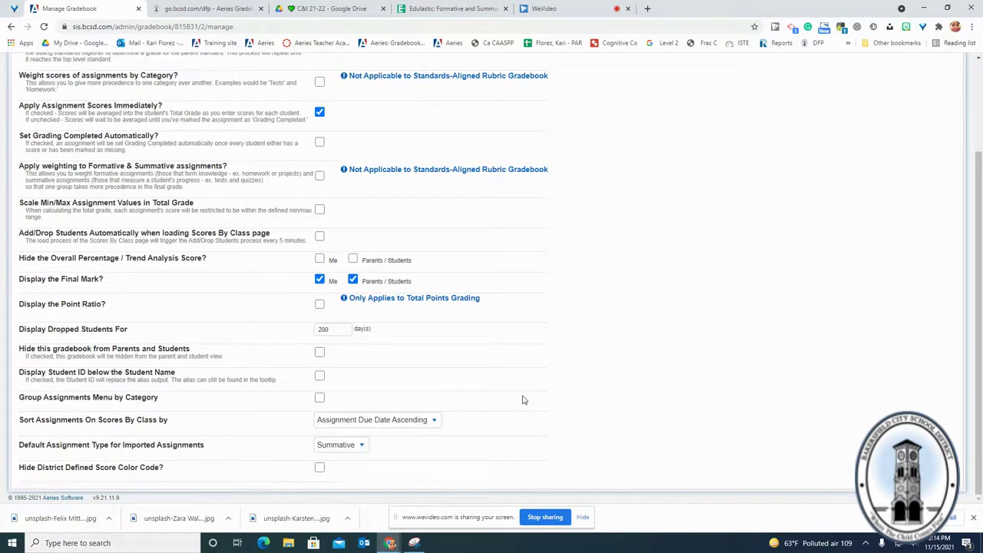
pyautogui.click(425, 422)
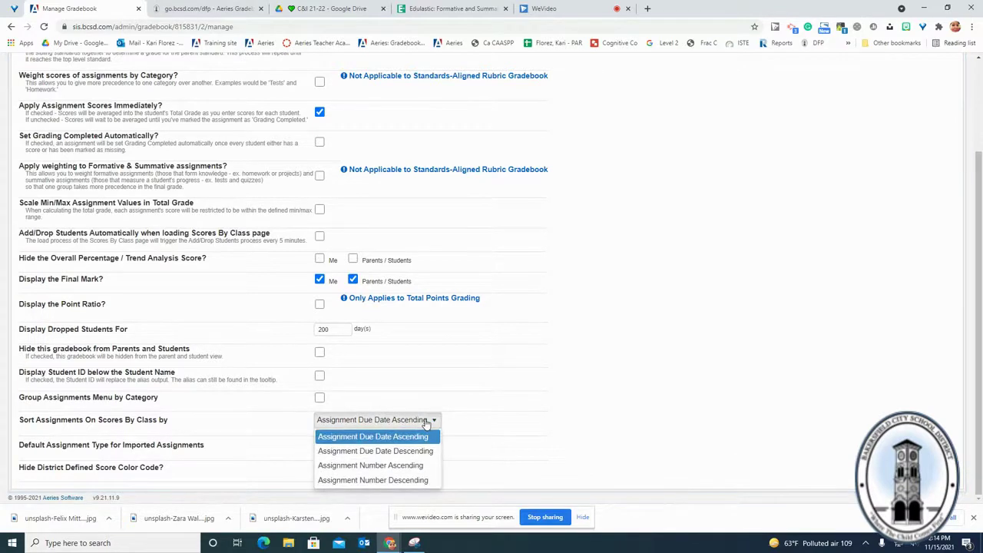
pyautogui.click(426, 423)
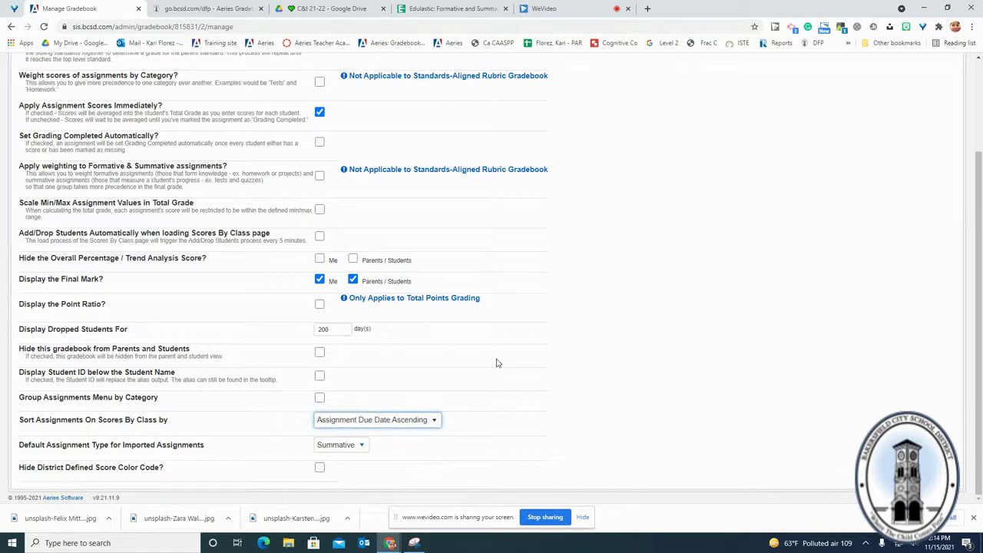
pyautogui.scroll(3, 539, 272)
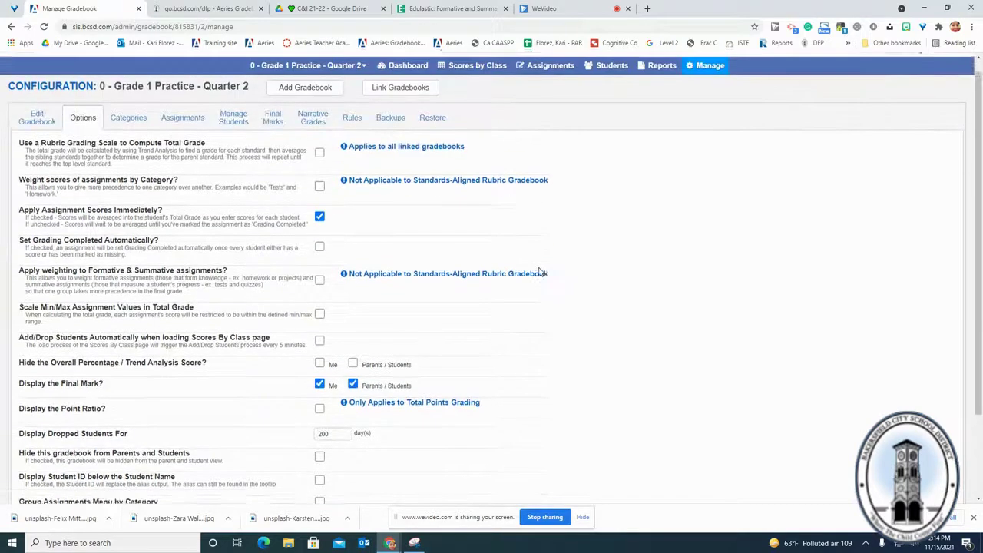
pyautogui.click(319, 167)
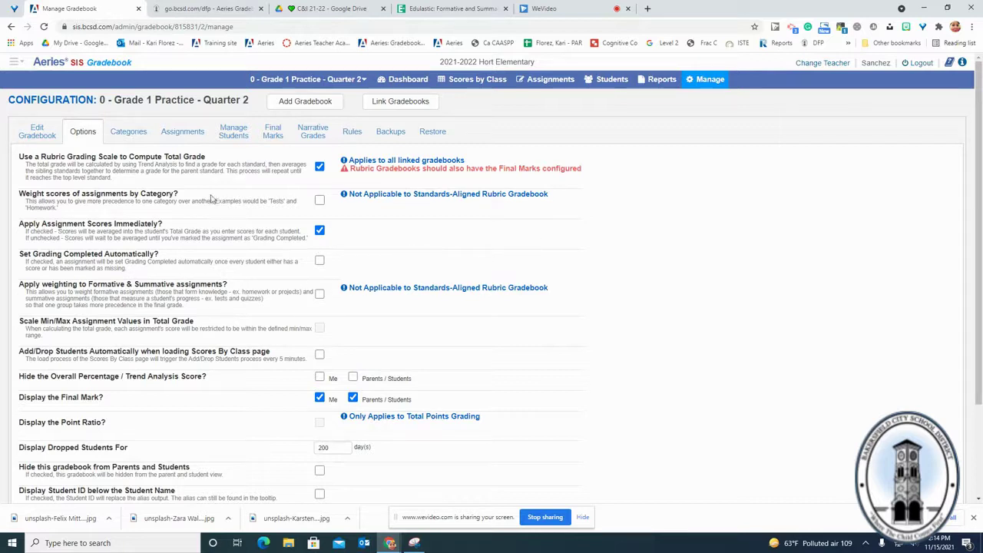
pyautogui.scroll(-2, 603, 344)
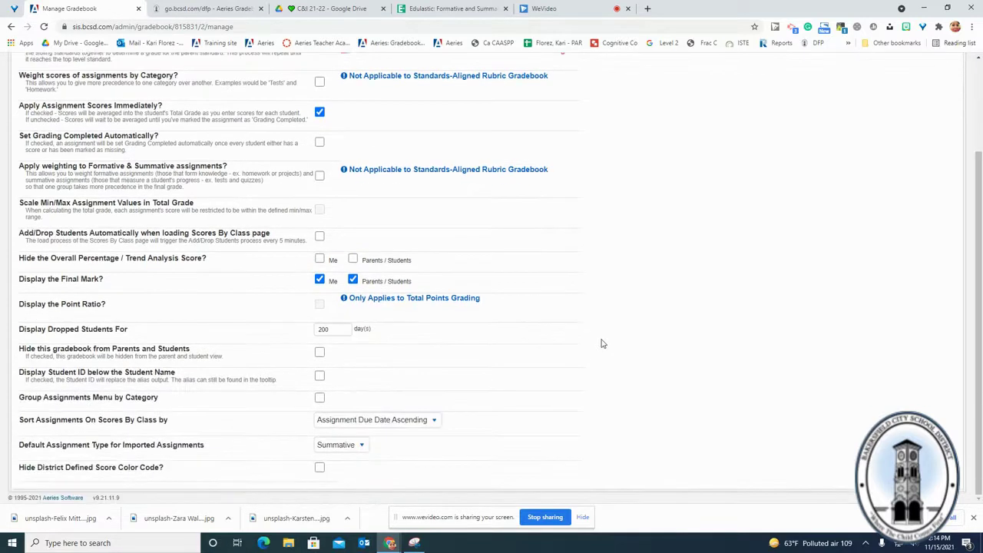
# - Add an assignment category named Classwork to the gradebook and save the categories
pyautogui.scroll(2, 603, 343)
pyautogui.click(131, 134)
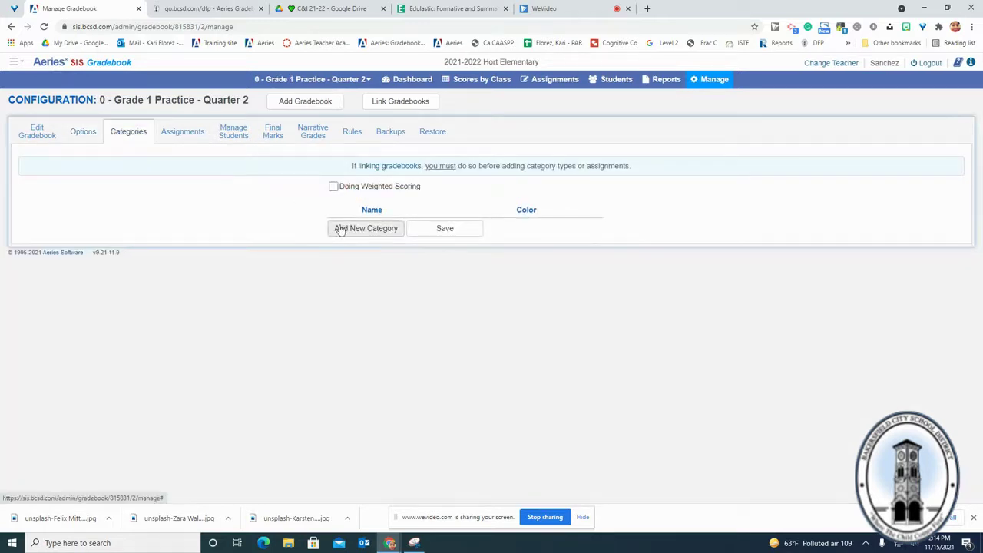
pyautogui.click(345, 228)
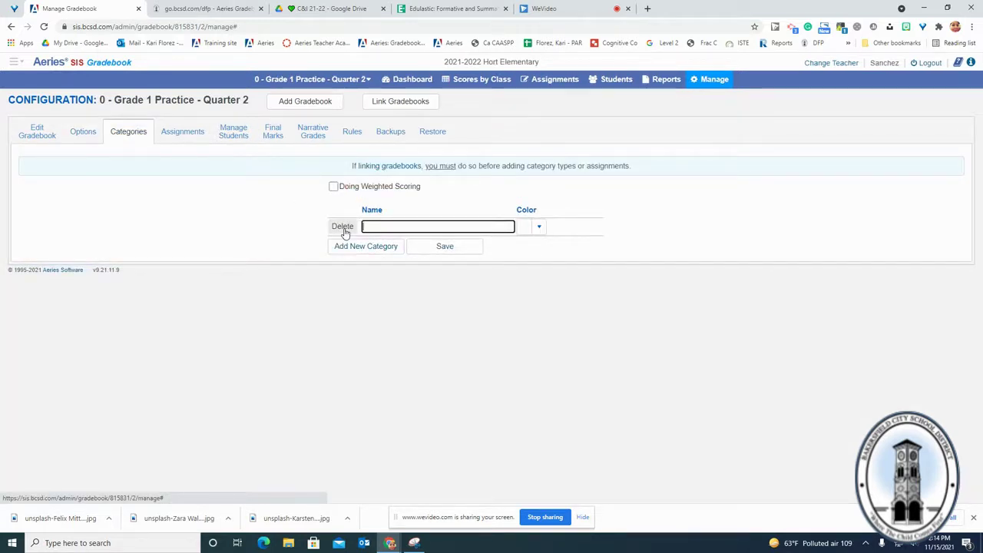
pyautogui.write('Classwork')
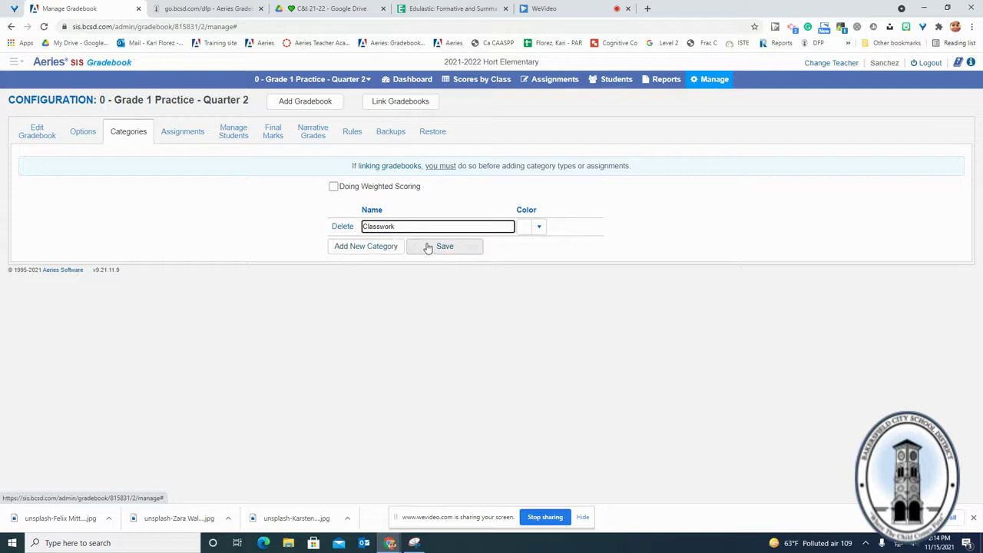
pyautogui.click(360, 250)
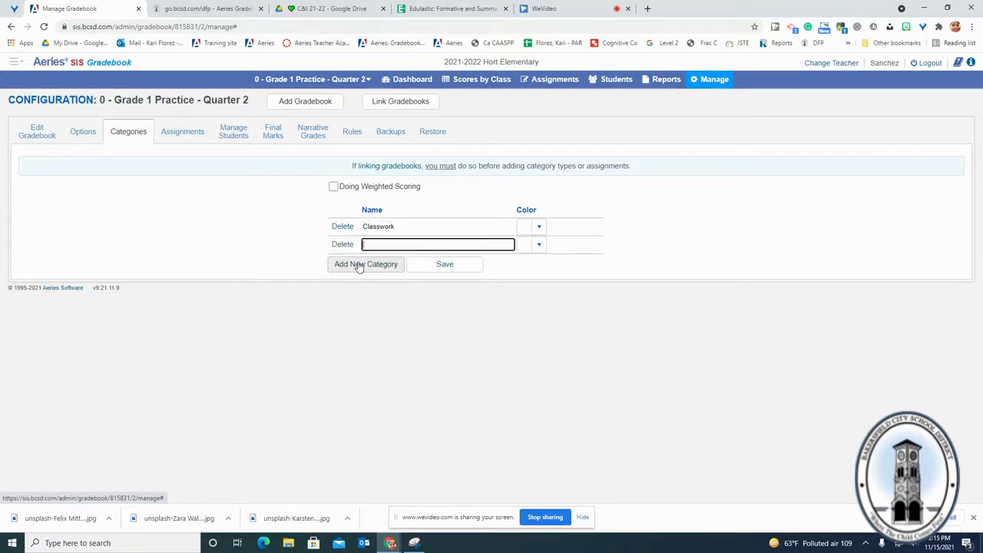
pyautogui.click(444, 266)
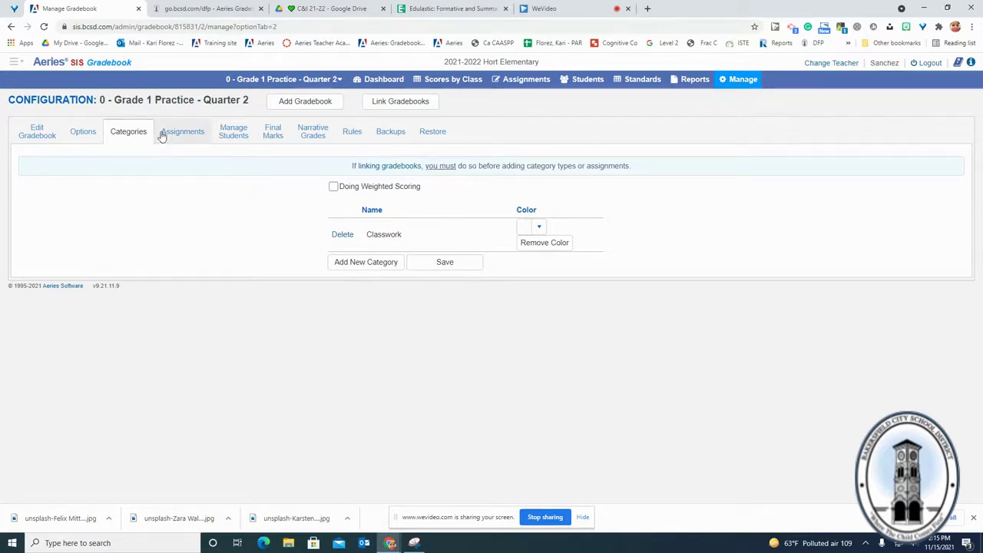
# - Clear the A to F final mark ranges, set marks 1–4 to 0.00–1.00, 1.99–2.00, 2.99–3.00 and 3.99–4.00, and save the changes
pyautogui.click(273, 135)
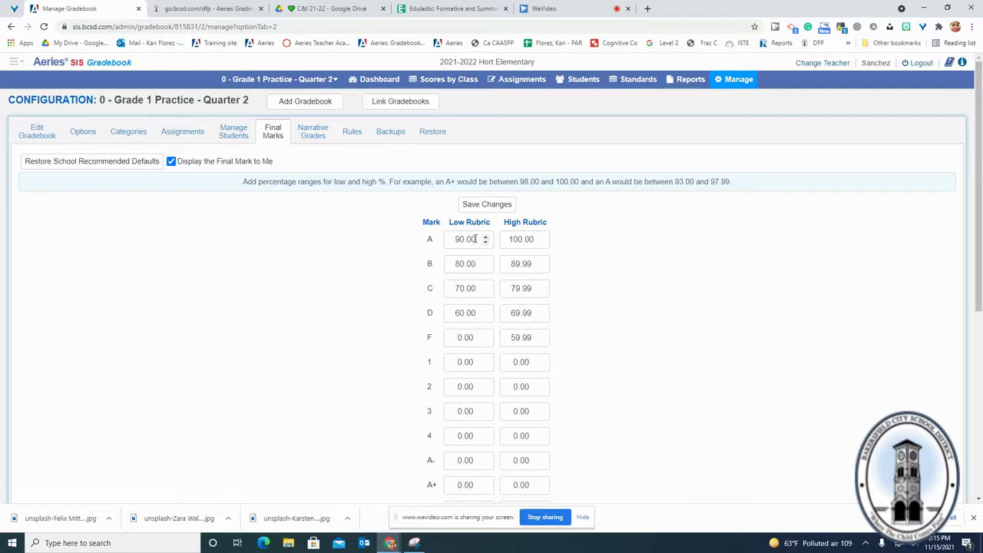
pyautogui.moveTo(476, 239); pyautogui.dragTo(442, 243)
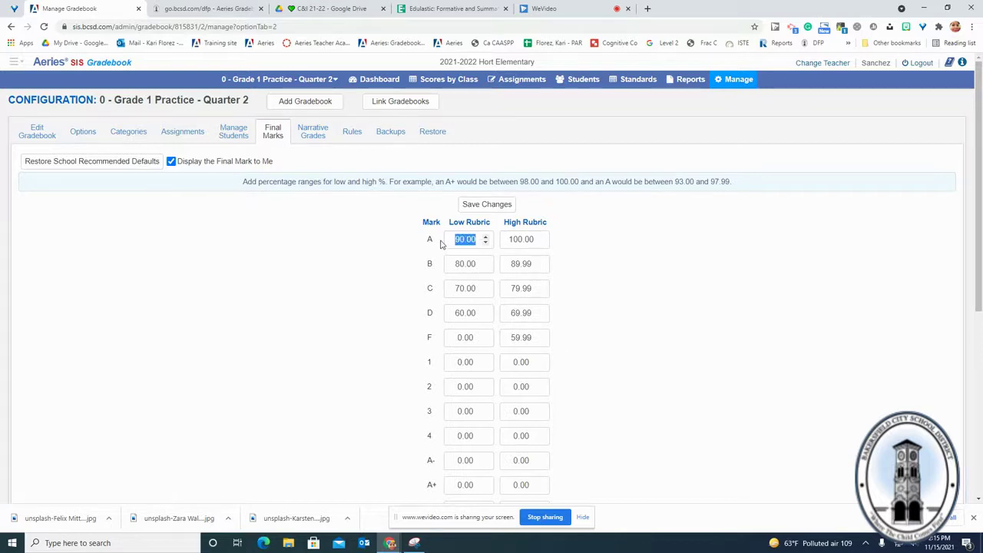
pyautogui.press('BackSpace')
pyautogui.moveTo(537, 239); pyautogui.dragTo(501, 239)
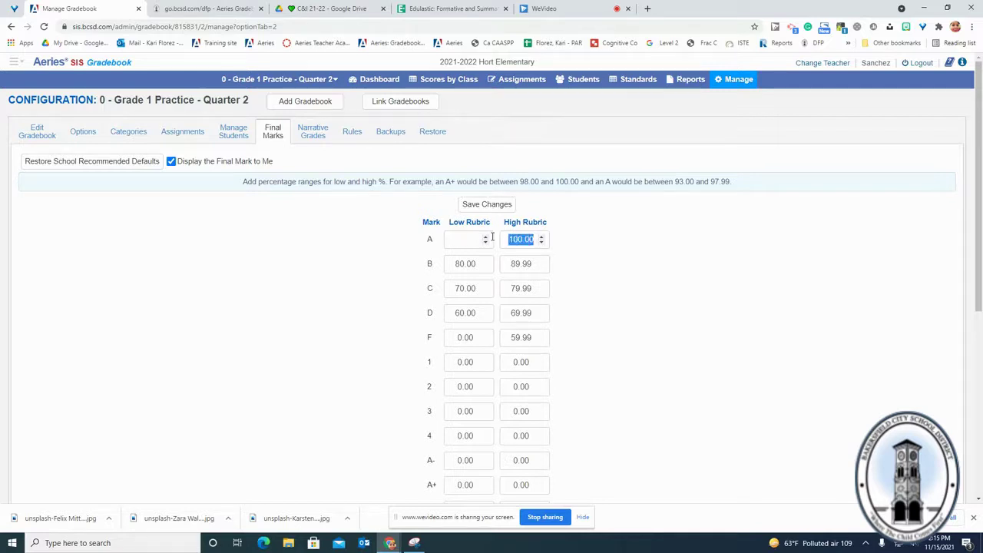
pyautogui.press('BackSpace')
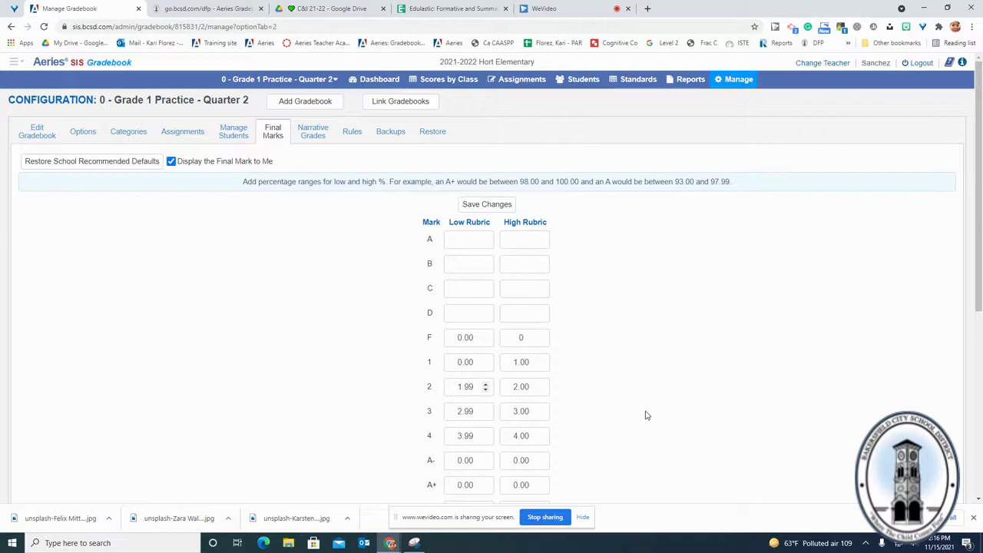
pyautogui.scroll(-3, 604, 397)
pyautogui.scroll(3, 607, 395)
pyautogui.click(494, 209)
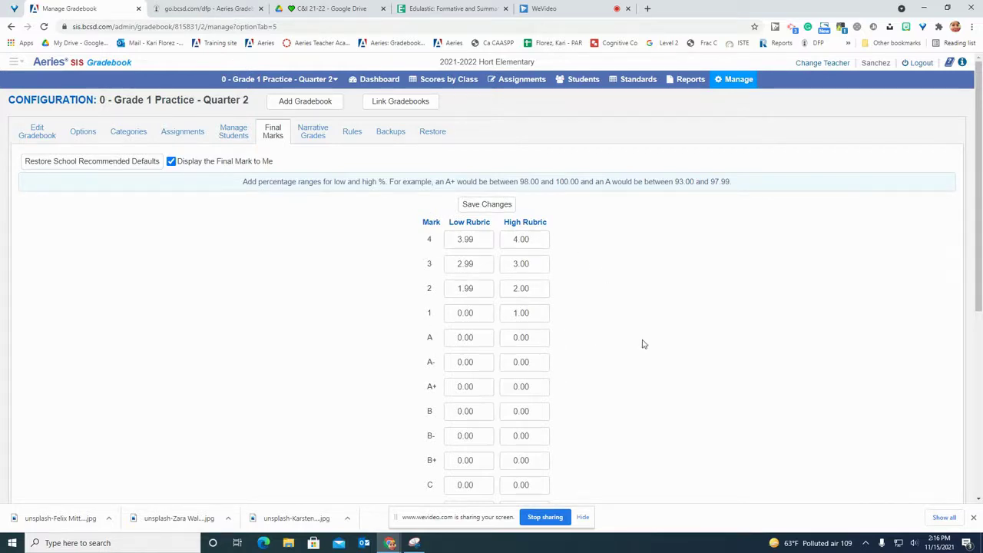
pyautogui.scroll(-2, 644, 344)
pyautogui.scroll(2, 644, 344)
# - Add all entering students to the Grade 1 Practice gradebook and close the enrolment window
pyautogui.click(240, 135)
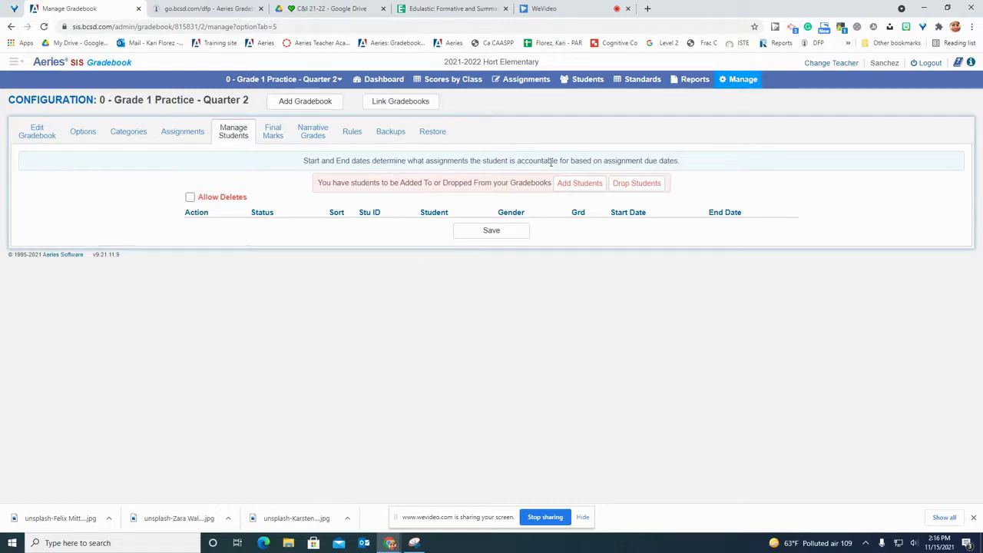
pyautogui.click(579, 184)
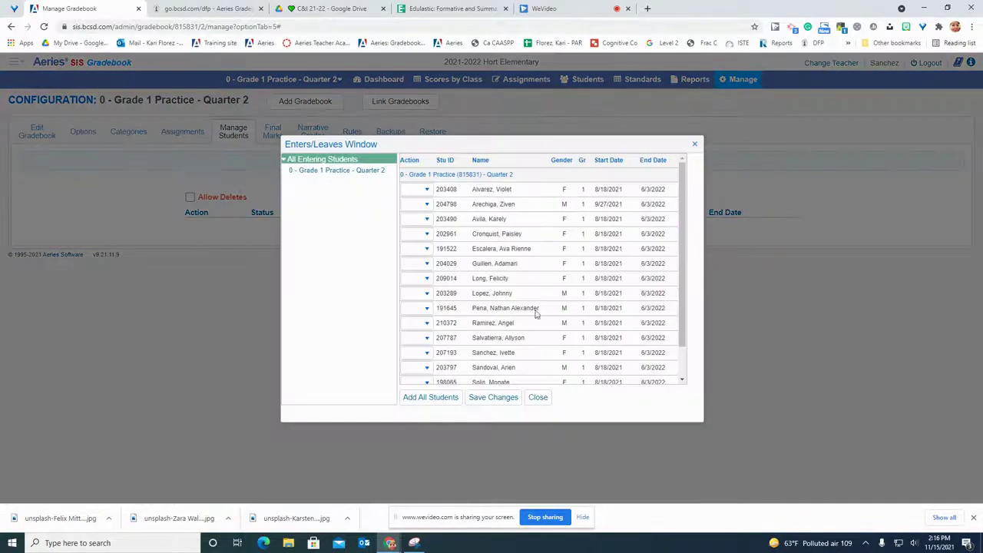
pyautogui.click(414, 397)
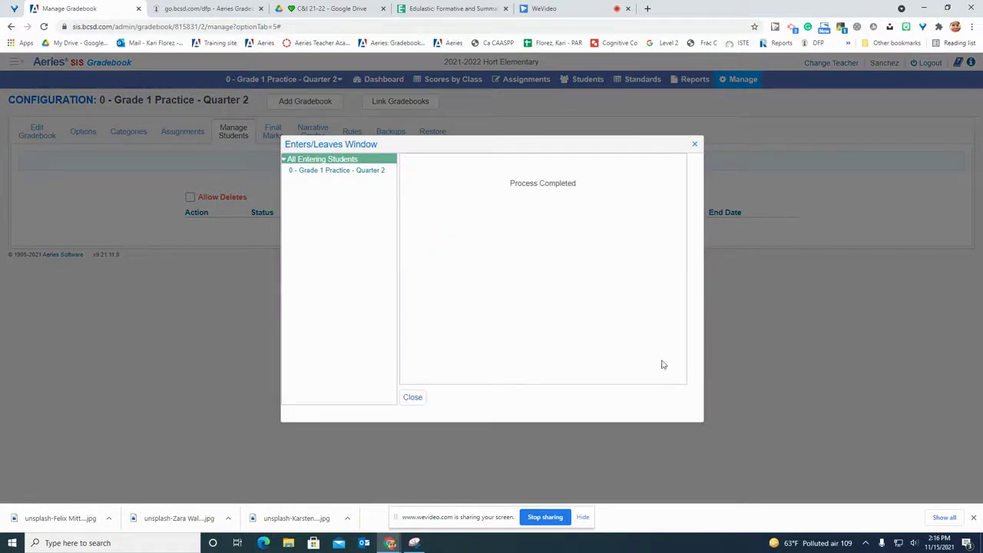
pyautogui.click(412, 398)
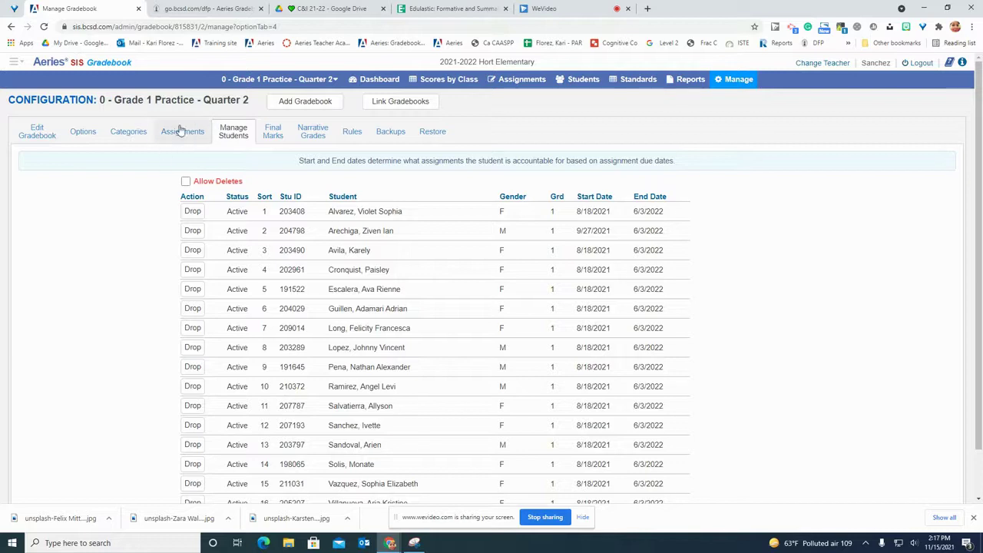
# - Start a new assignment named #01 Math with the description "Page 25 (1-10)"
pyautogui.click(182, 132)
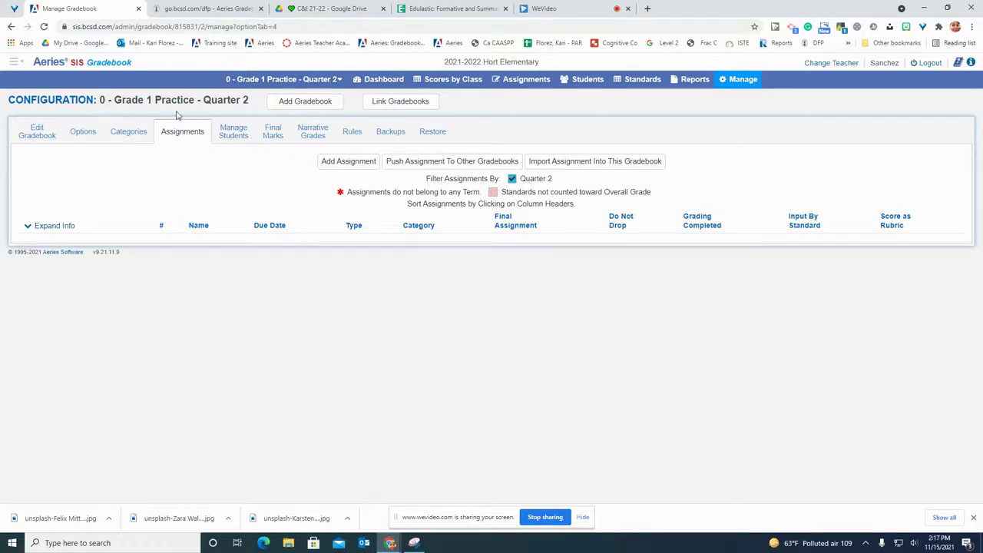
pyautogui.click(350, 163)
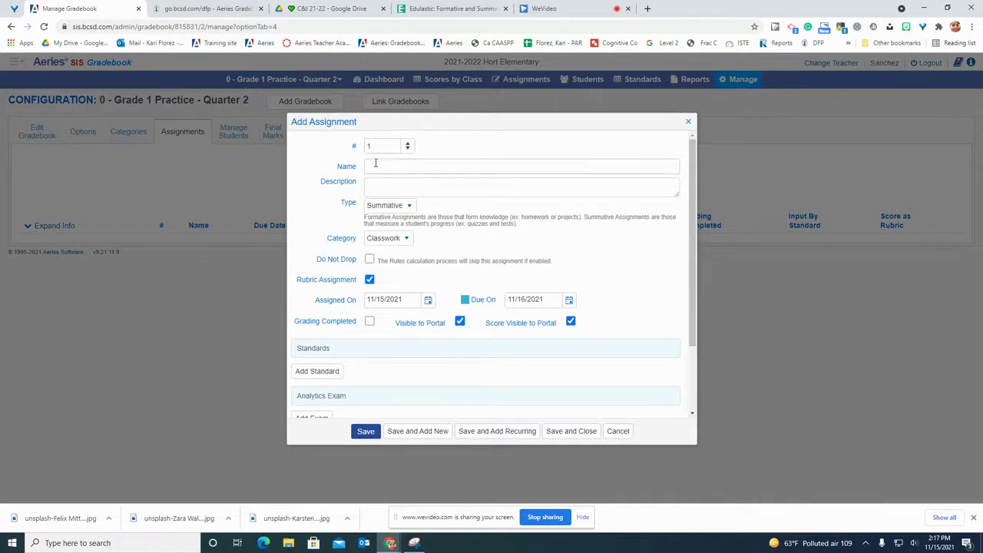
pyautogui.click(372, 166)
pyautogui.press('Down')
pyautogui.press('Return')
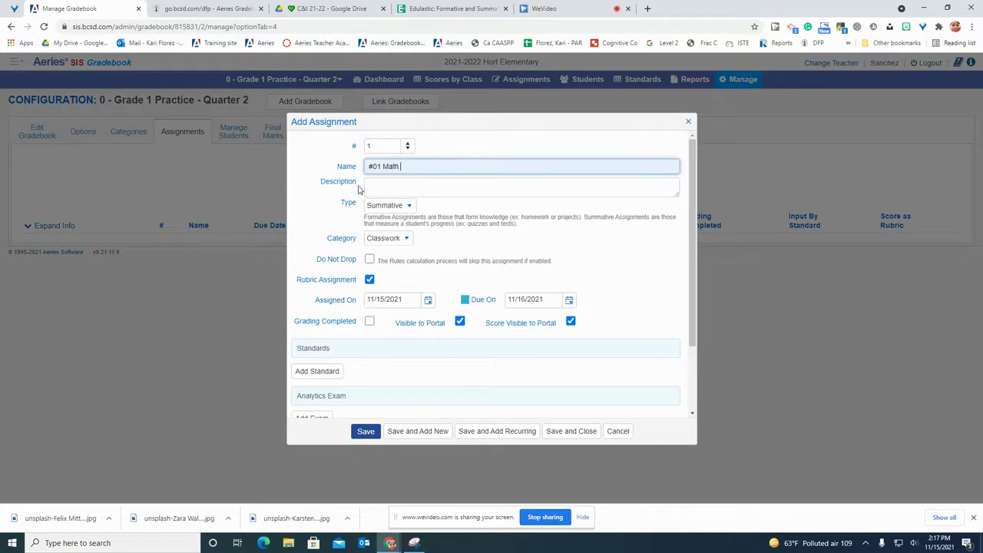
pyautogui.click(377, 185)
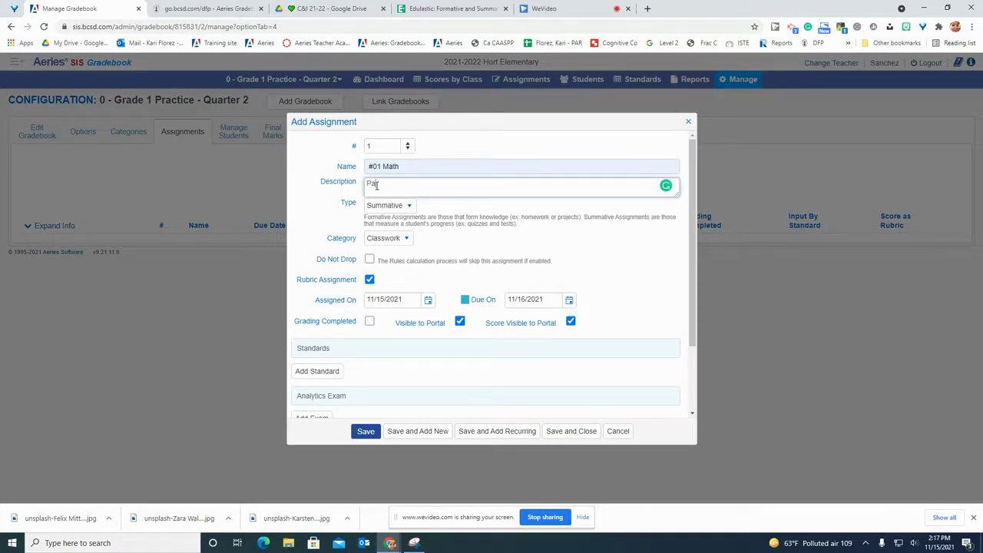
pyautogui.write('Page 25 (1-10)')
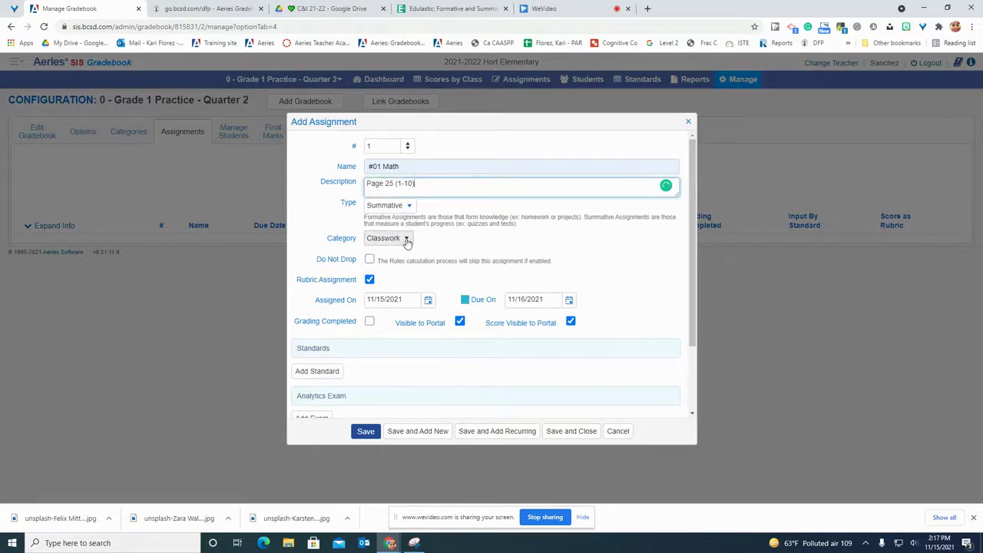
# - Choose Classwork as the assignment's category and set its assigned date to 11/08/2021
pyautogui.click(406, 241)
pyautogui.click(393, 254)
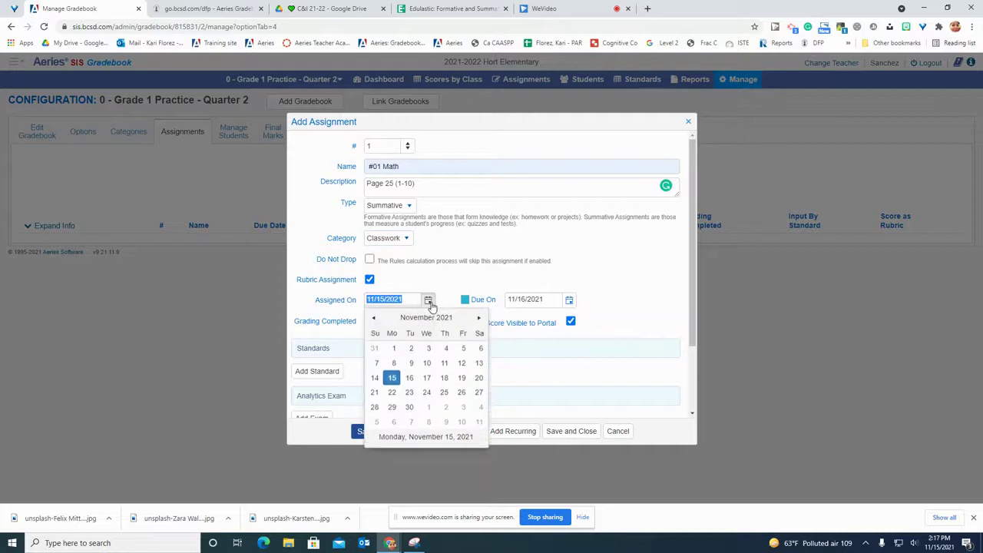
pyautogui.click(393, 364)
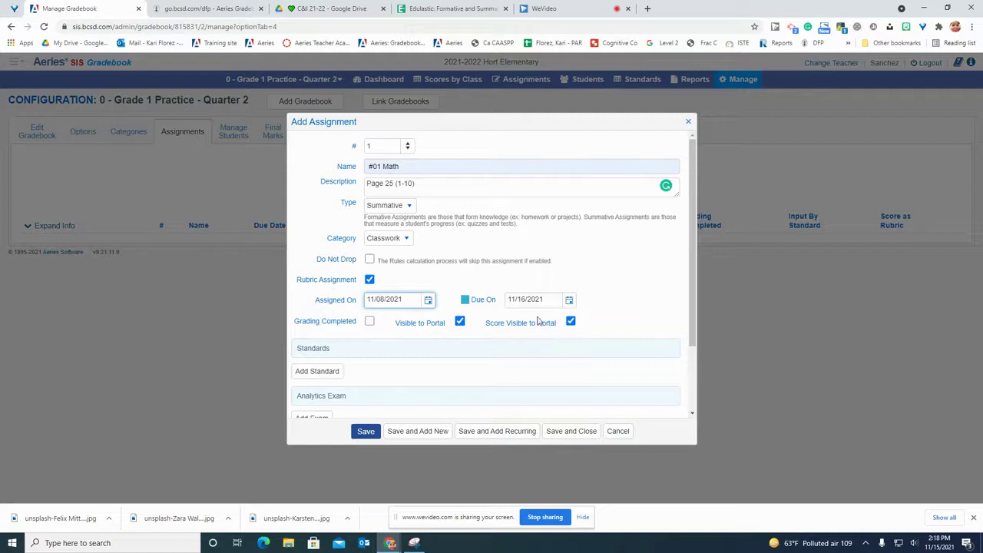
# - Add the grade 1 report card standard 1.RDG.MTH - Mathematics to the #01 Math assignment, then save and close it
pyautogui.click(572, 322)
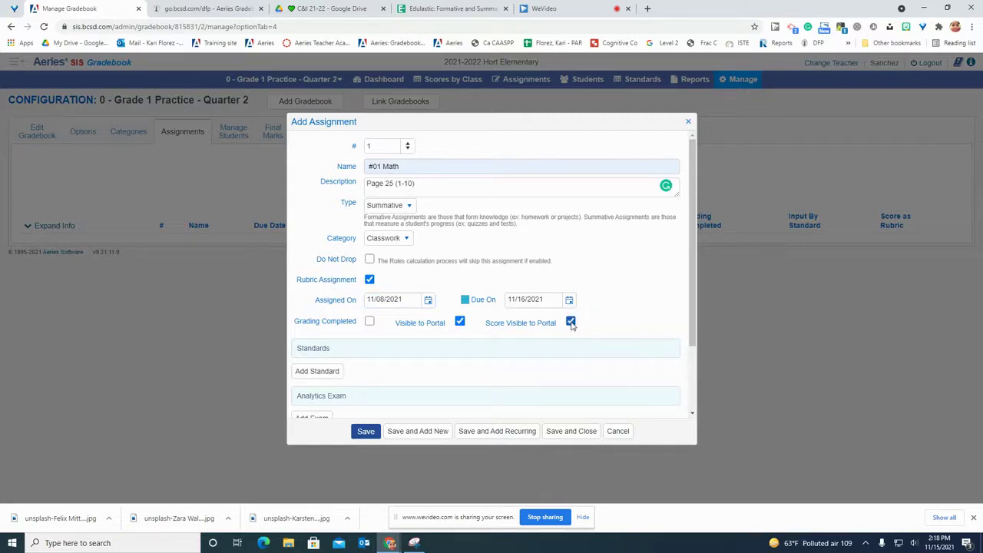
pyautogui.scroll(-1, 695, 280)
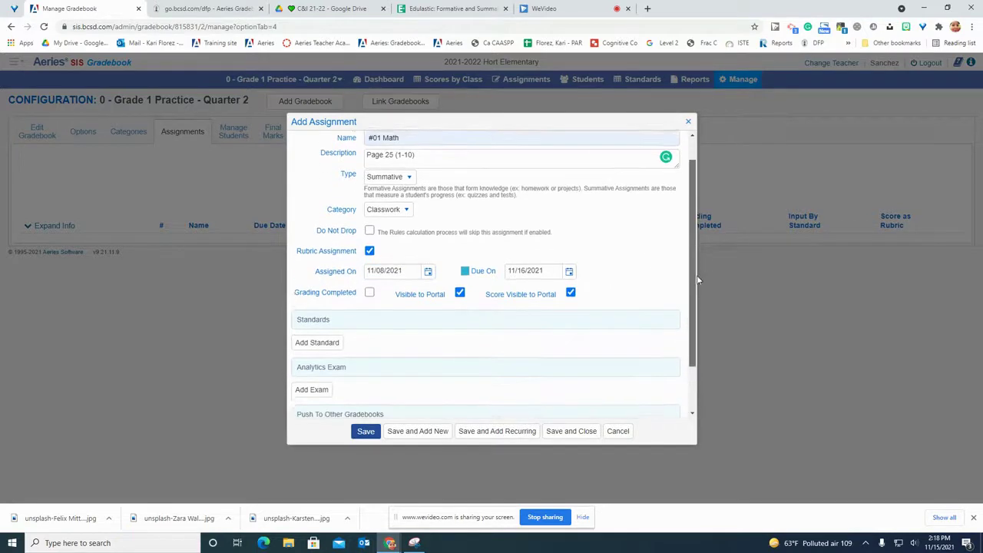
pyautogui.moveTo(698, 280); pyautogui.dragTo(698, 321)
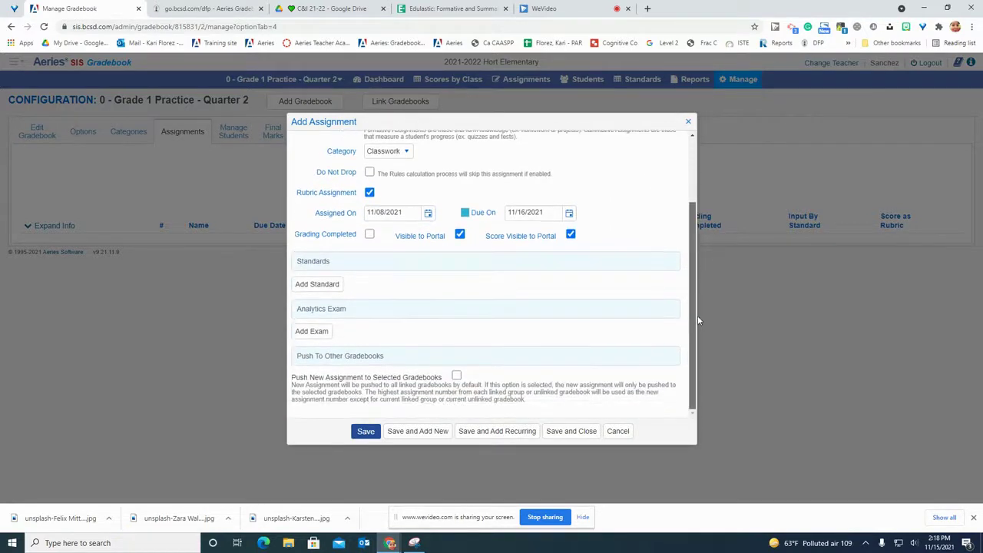
pyautogui.click(325, 289)
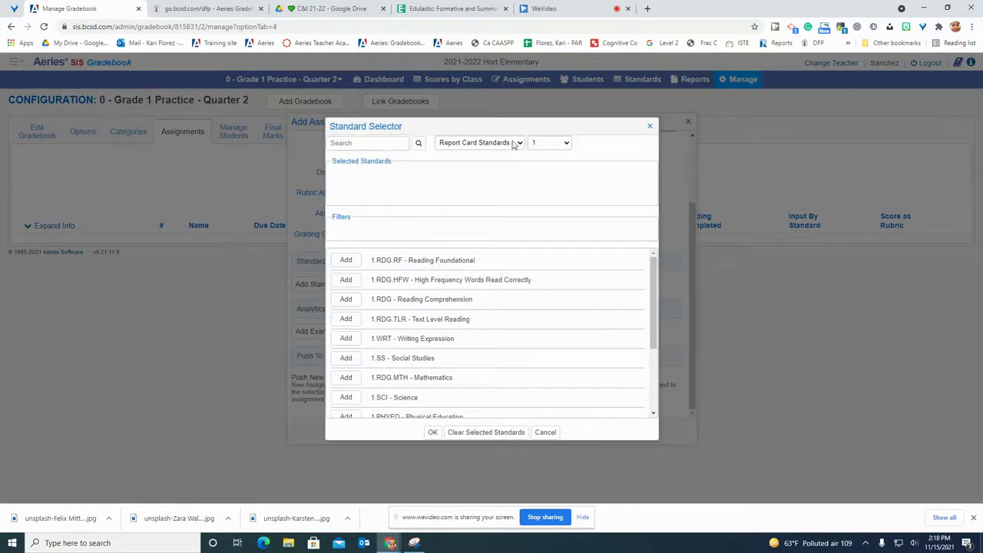
pyautogui.click(516, 145)
pyautogui.click(517, 144)
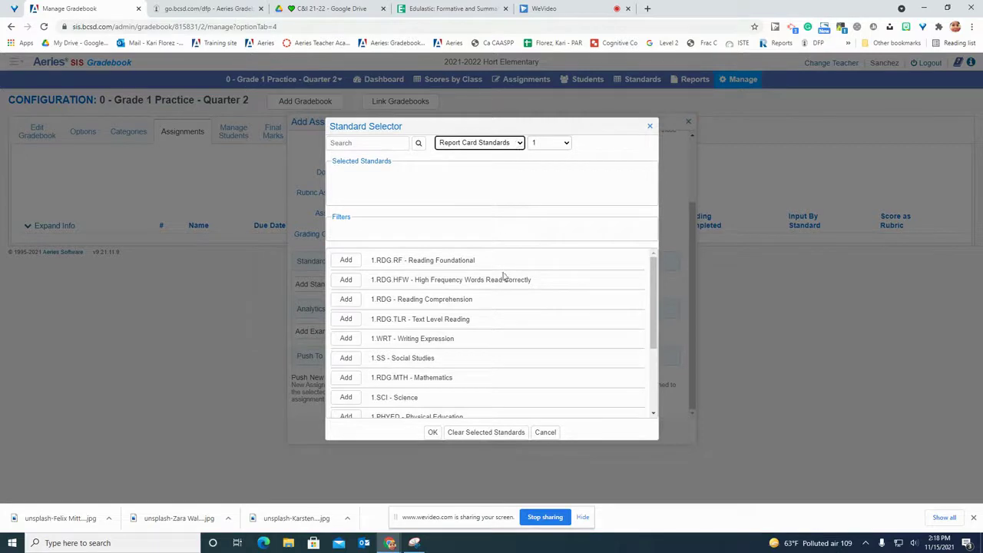
pyautogui.scroll(-3, 520, 285)
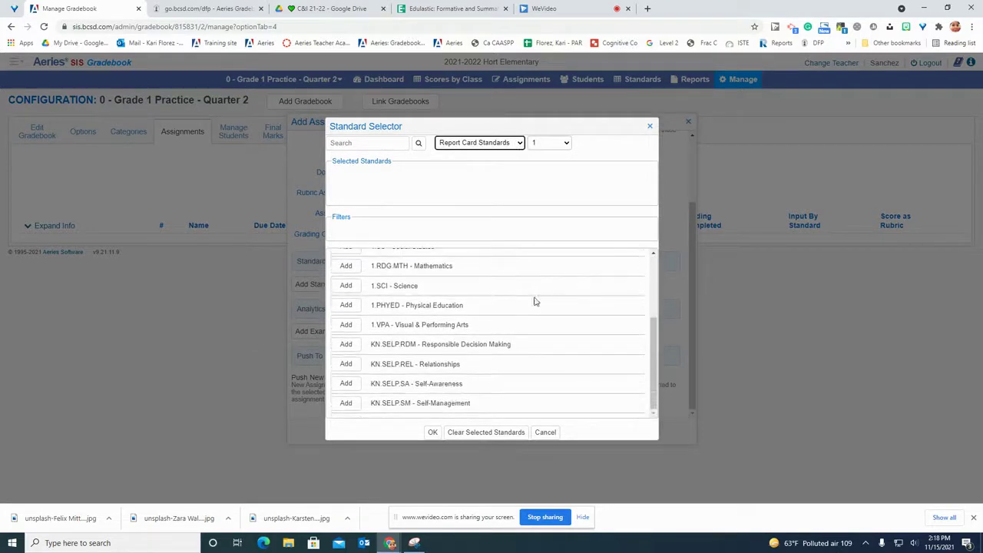
pyautogui.scroll(3, 545, 321)
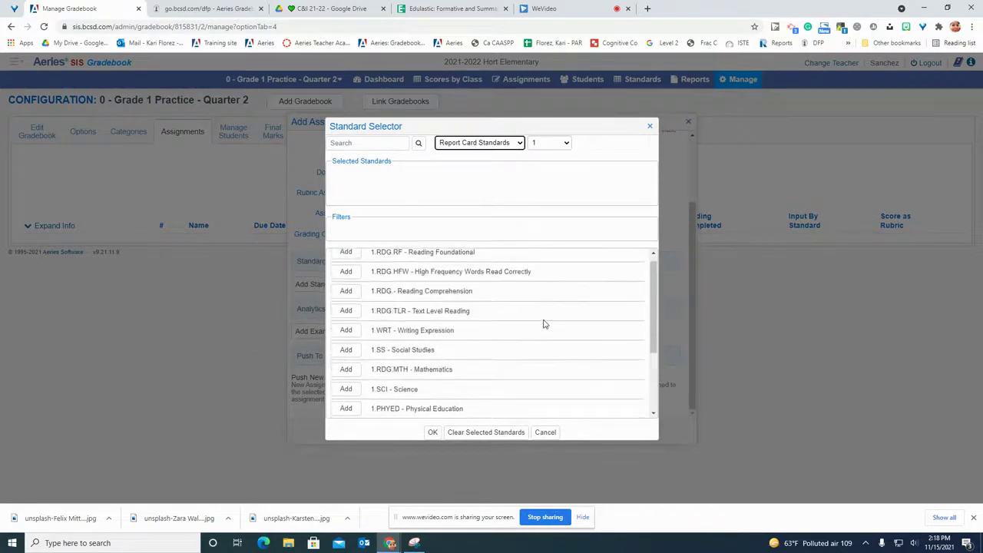
pyautogui.scroll(-2, 499, 279)
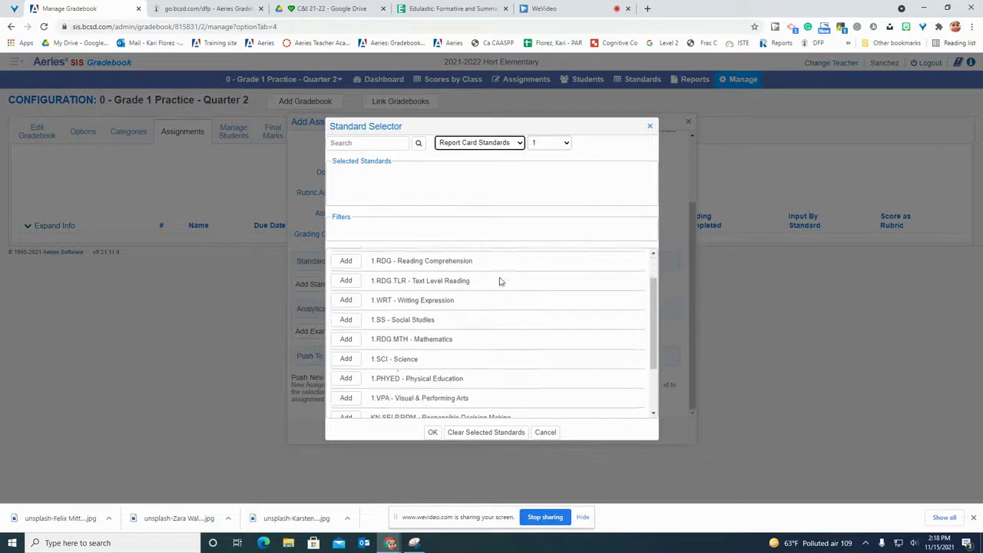
pyautogui.click(345, 329)
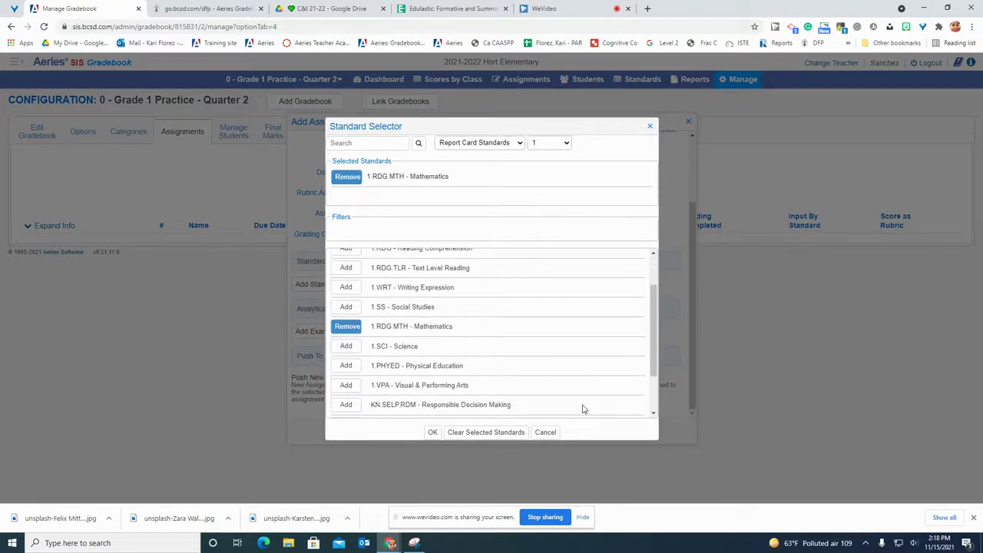
pyautogui.click(432, 434)
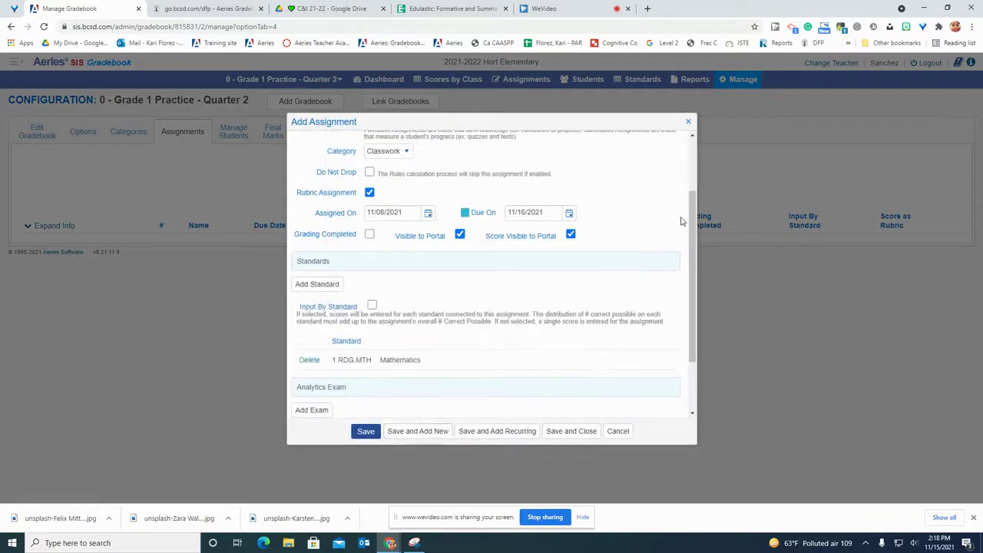
pyautogui.moveTo(693, 223); pyautogui.dragTo(697, 161)
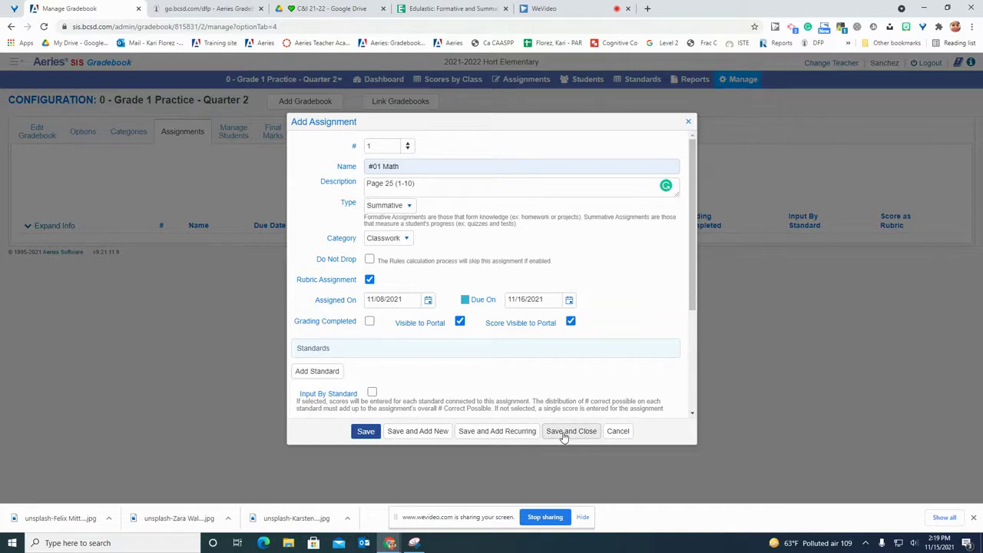
pyautogui.click(570, 432)
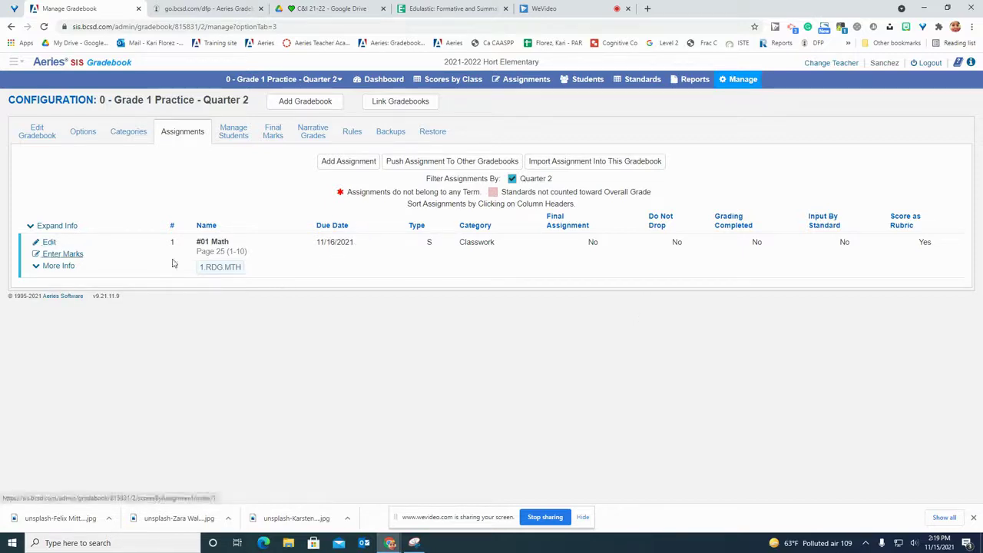
# - Open mark entry for #01 Math and score rows 1 to 8 as 1, 2, blank, 4, 2, 4, 3 and 1
pyautogui.click(70, 255)
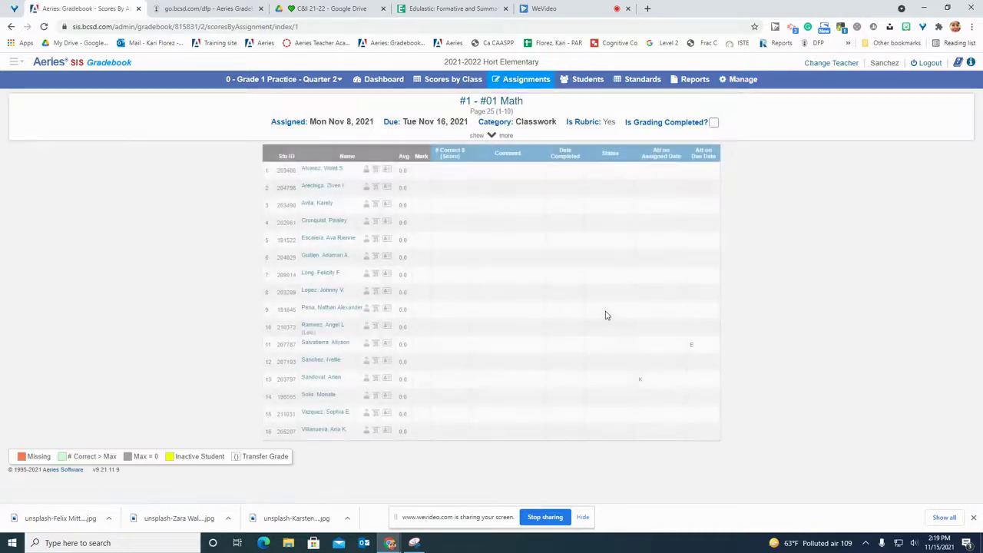
pyautogui.click(450, 170)
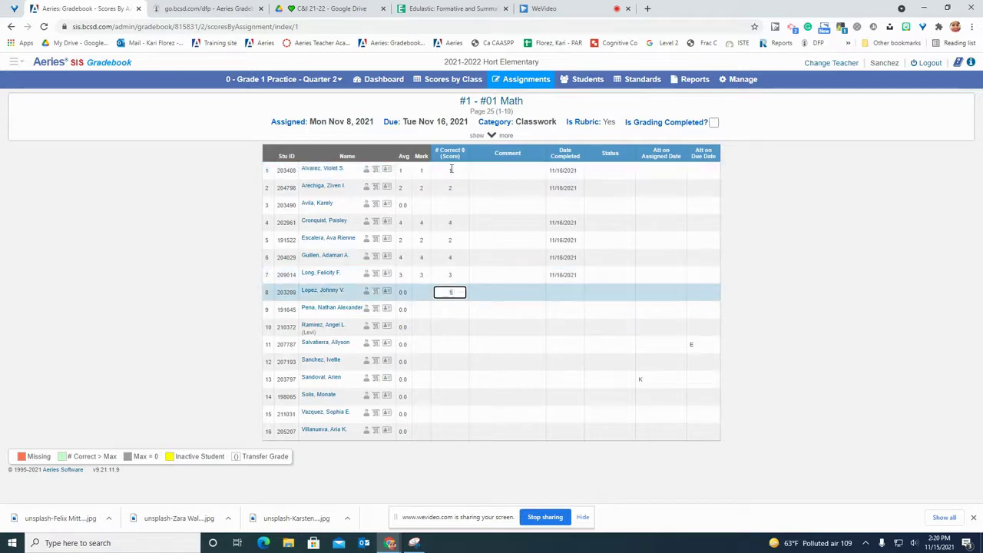
pyautogui.press('Return')
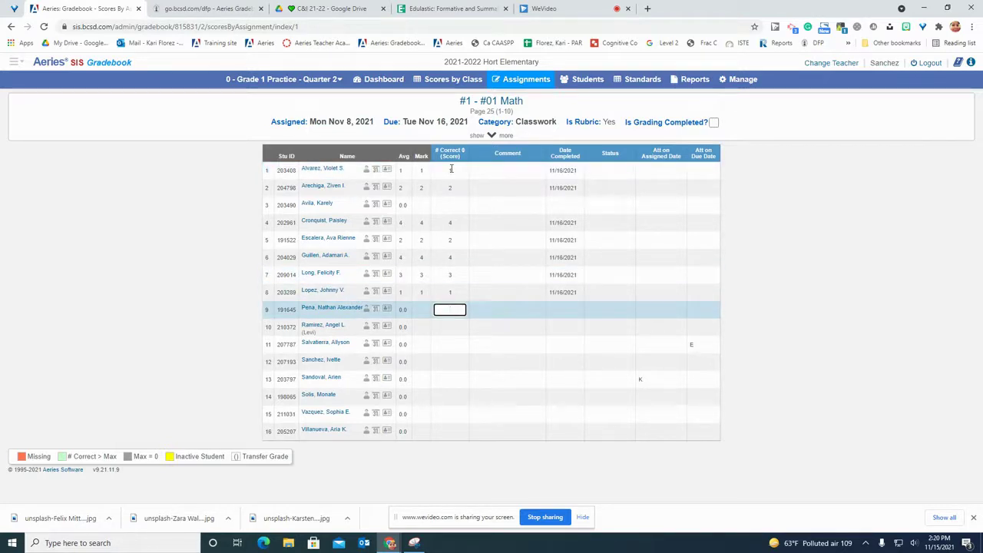
# - Enter NA as the score for the student in row 9
pyautogui.press('Return')
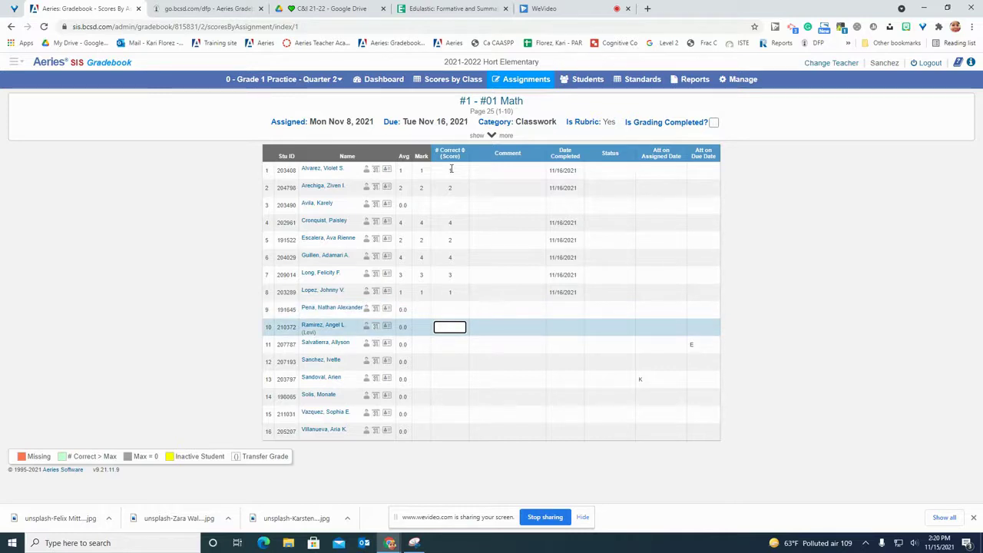
pyautogui.press('Up')
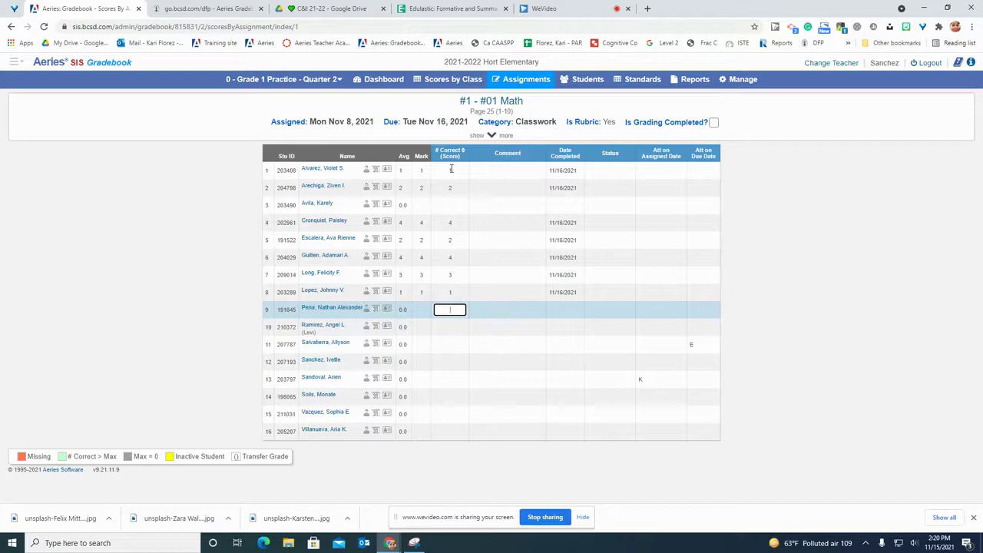
pyautogui.write('NA')
pyautogui.press('Return')
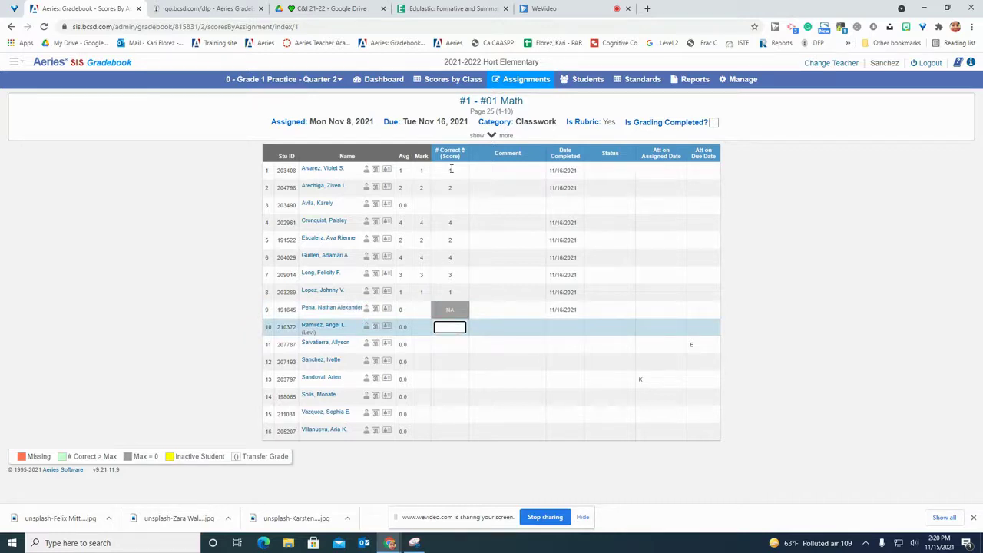
# - Leave row 10 blank, score rows 11 to 16 as 1, 4, 3, 2, 1 and 4, and mark the assignment's grading as completed
pyautogui.press('Return')
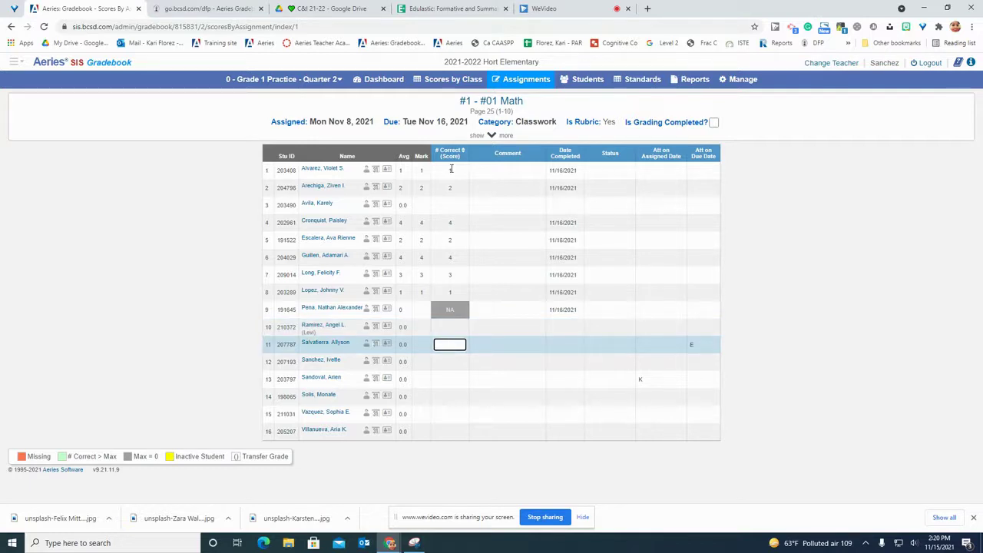
pyautogui.press('Return')
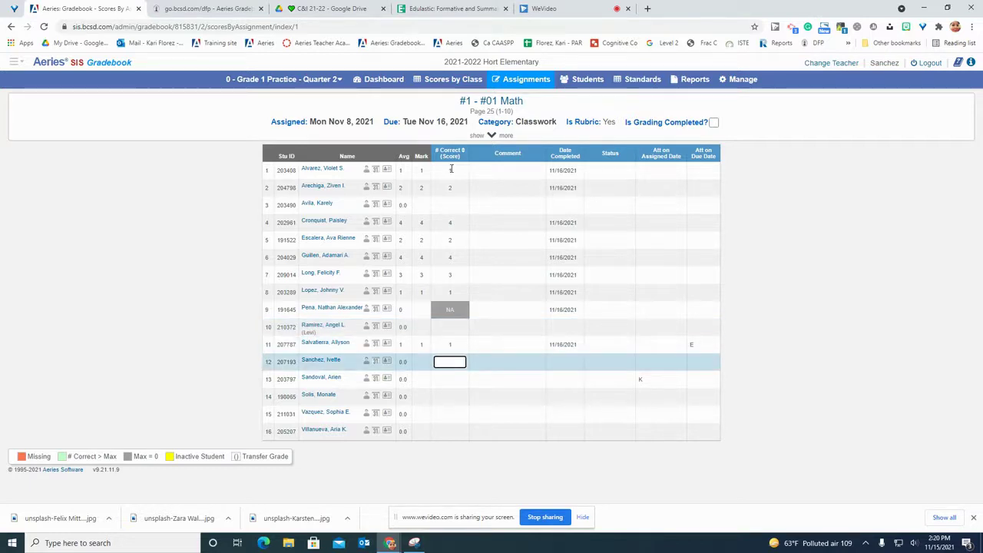
pyautogui.write('4')
pyautogui.press('Return')
pyautogui.write('3')
pyautogui.press('Return')
pyautogui.write('2')
pyautogui.press('Return')
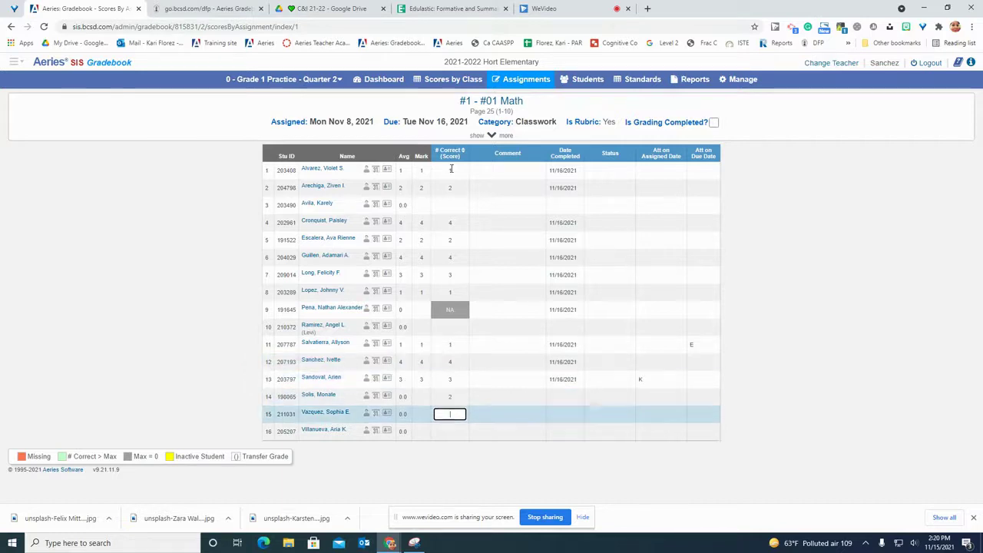
pyautogui.write('1')
pyautogui.press('Return')
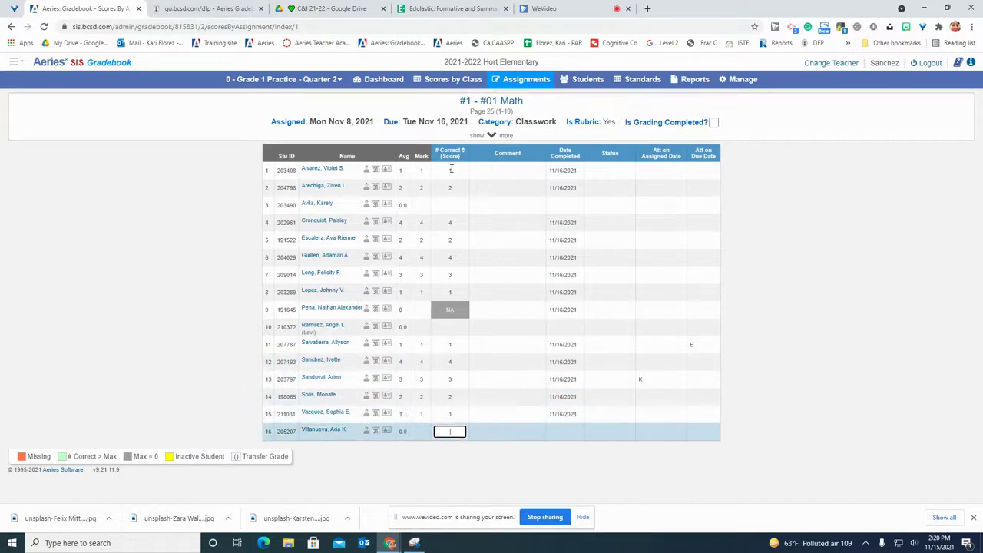
pyautogui.write('4')
pyautogui.press('Return')
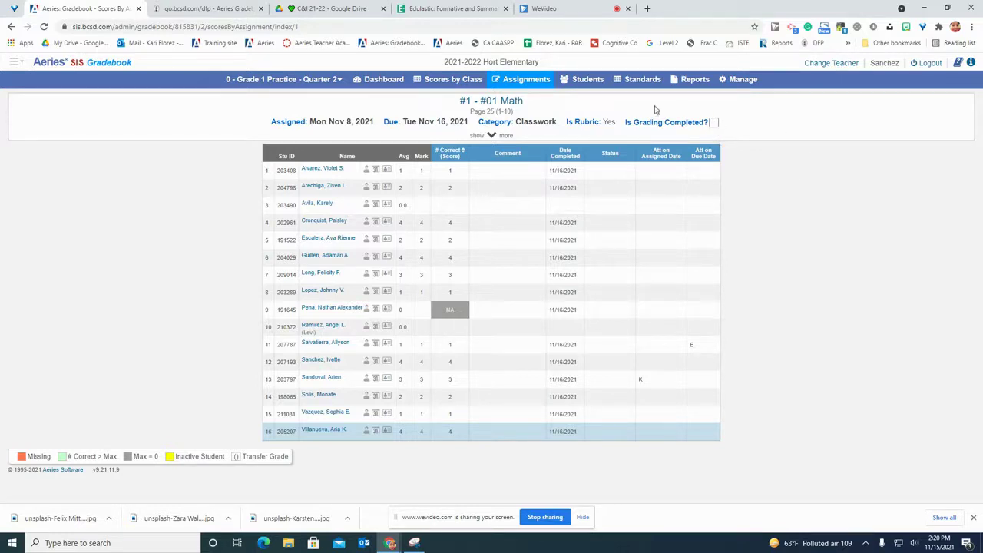
pyautogui.click(714, 122)
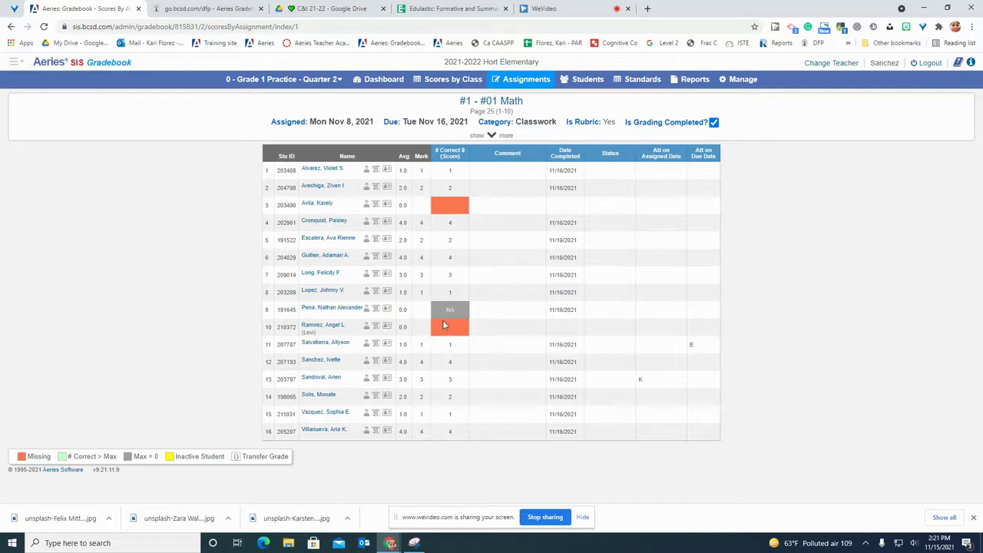
# - Return to the gradebook dashboard, view it in the list layout and switch it to the table layout
pyautogui.click(386, 83)
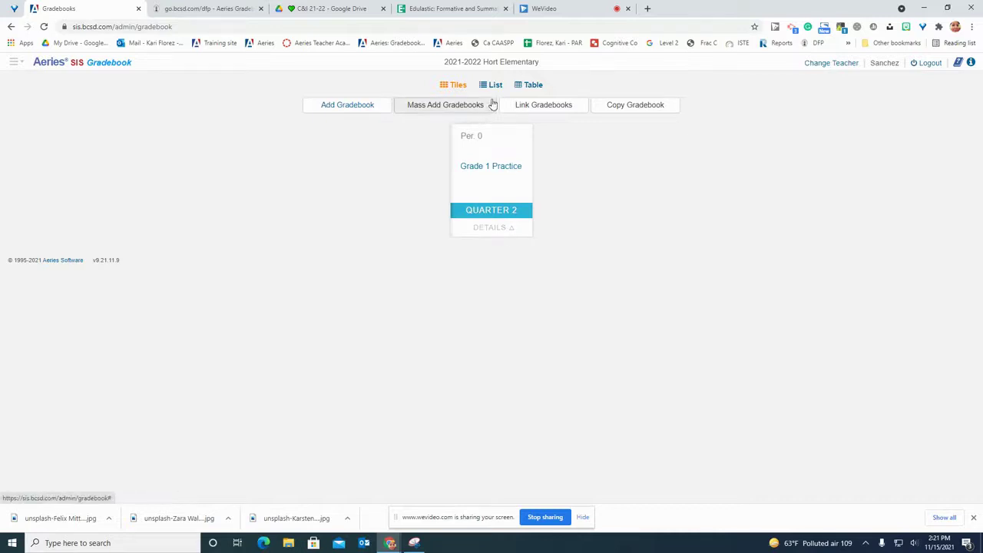
pyautogui.click(494, 86)
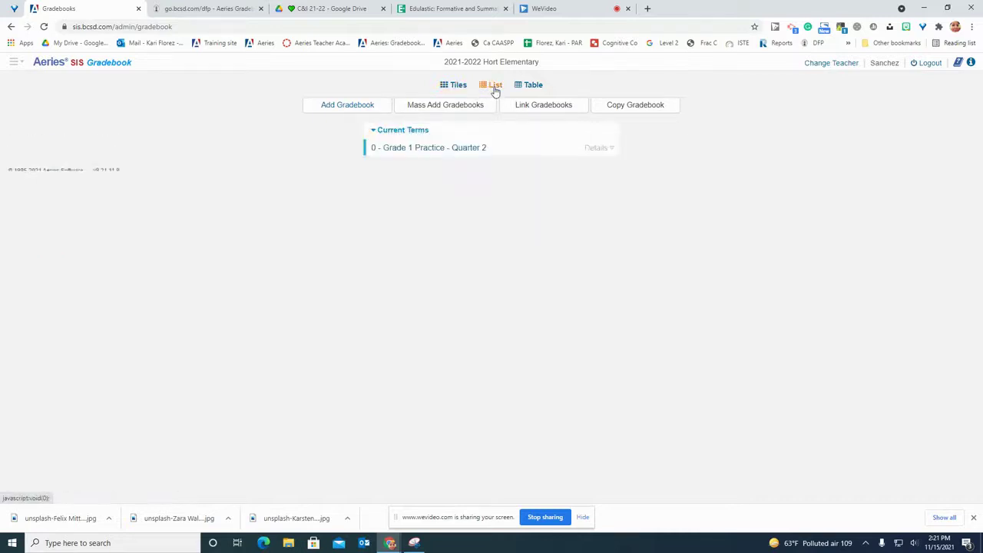
pyautogui.click(533, 85)
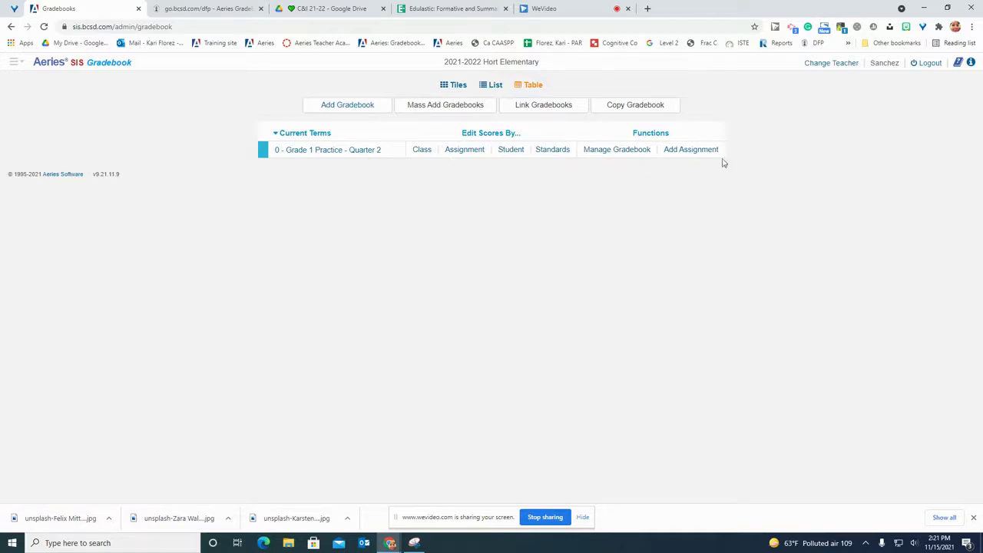
# - Open the Grade 1 Practice gradebook's configuration and look through its settings and the available reports, standards and assignments
pyautogui.click(605, 151)
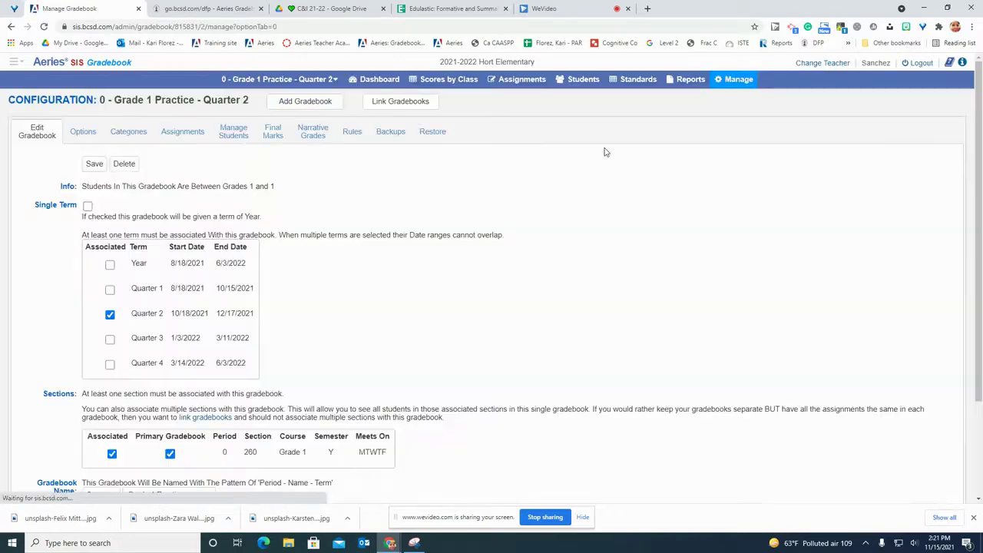
pyautogui.scroll(-2, 572, 372)
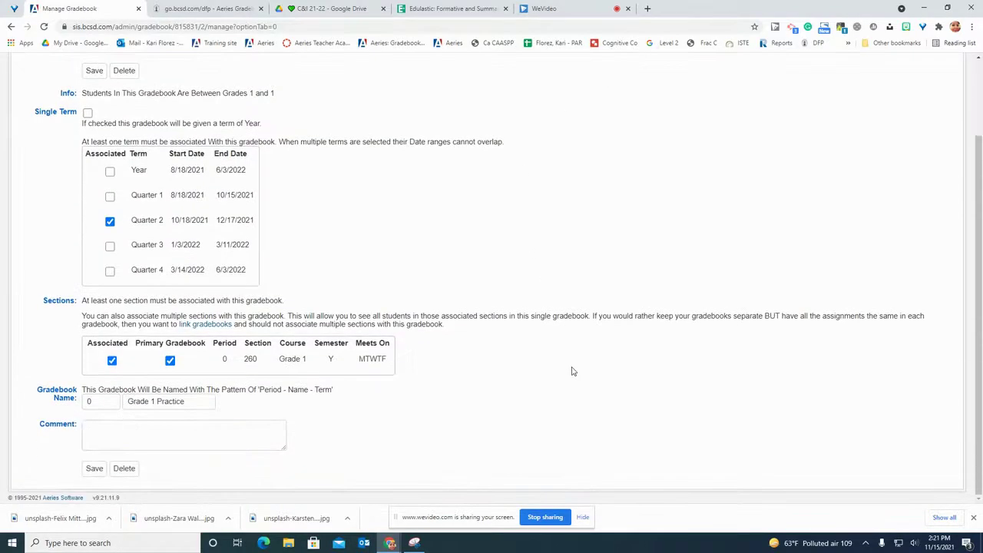
pyautogui.scroll(2, 571, 372)
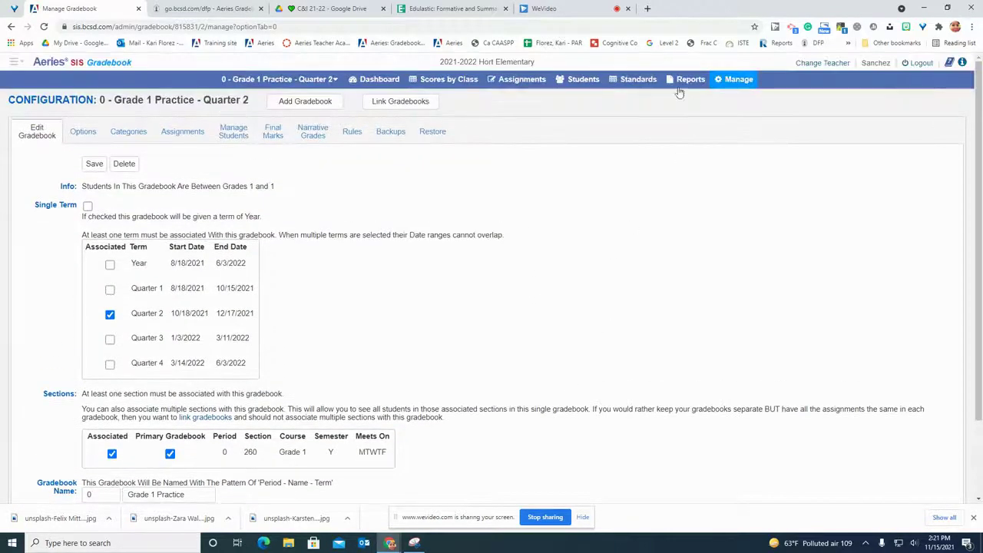
pyautogui.click(683, 80)
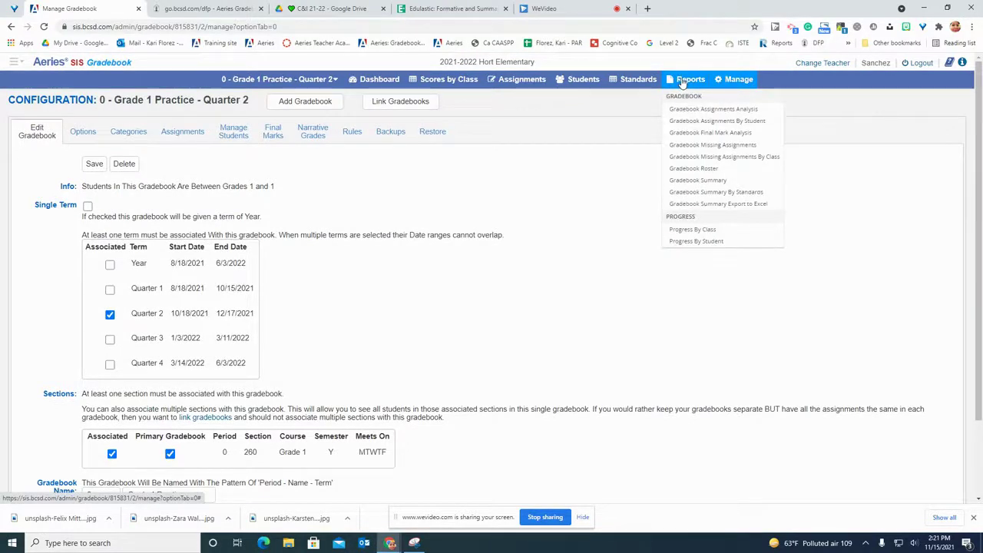
pyautogui.click(629, 83)
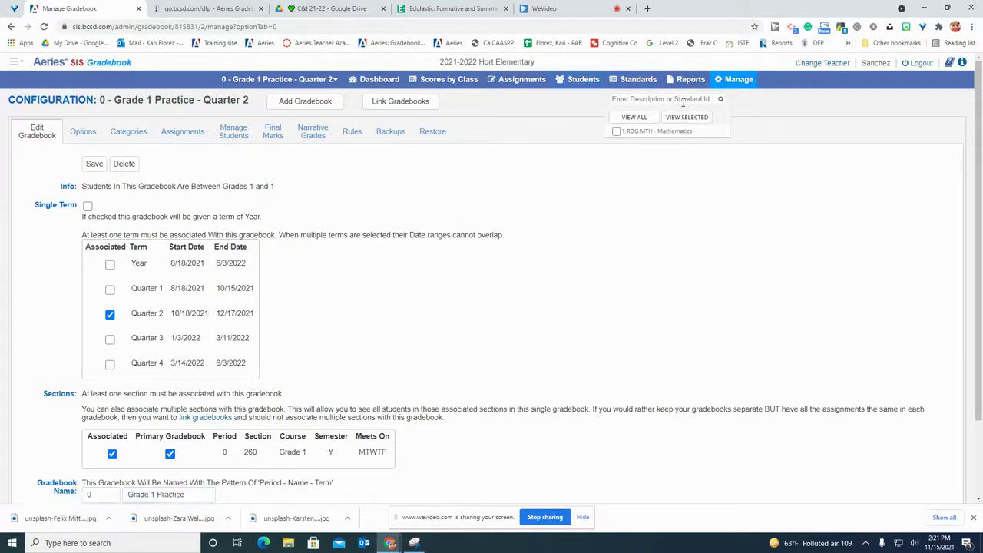
pyautogui.moveTo(585, 84)
pyautogui.moveTo(536, 86)
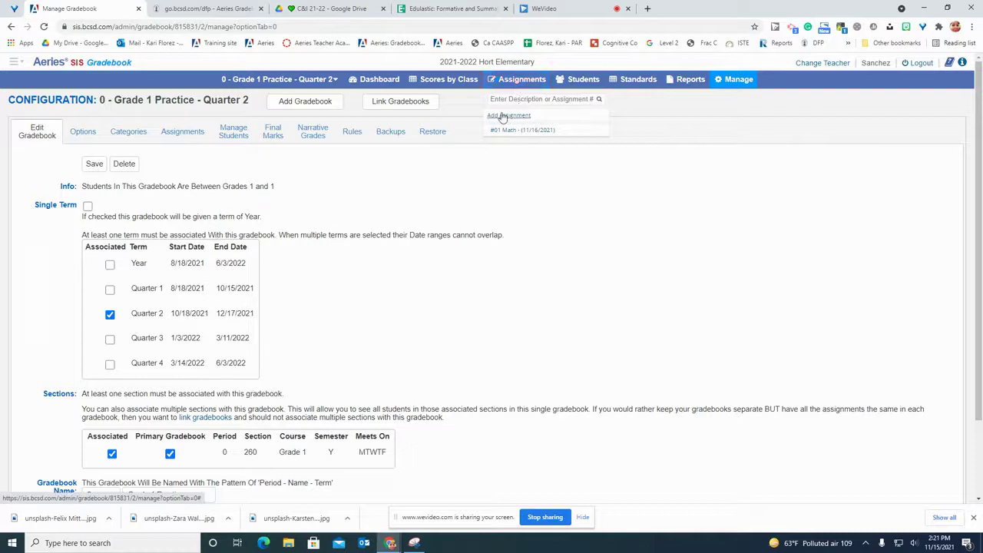
# - View the scores by class, return to the dashboard and open the Grade 1 Practice scores by assignment
pyautogui.click(434, 82)
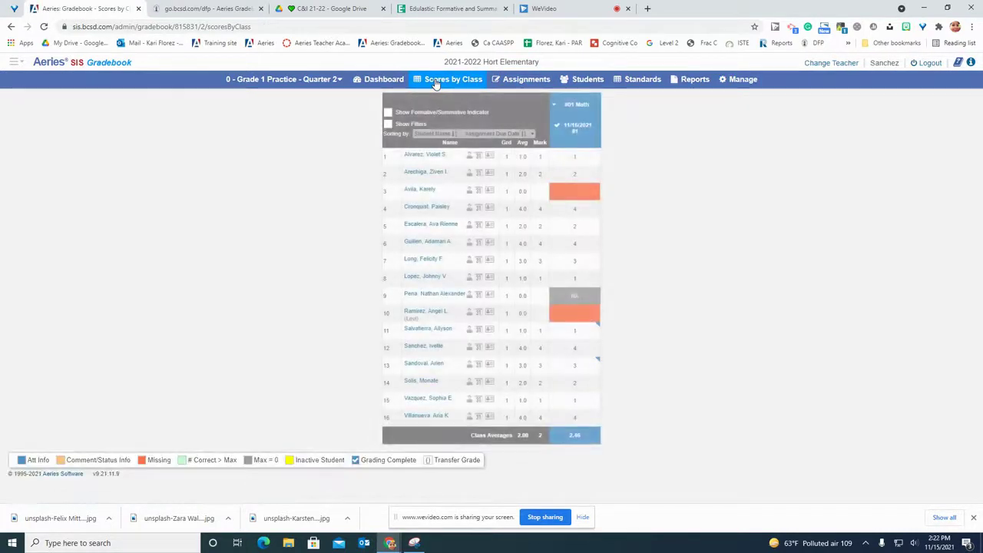
pyautogui.click(395, 80)
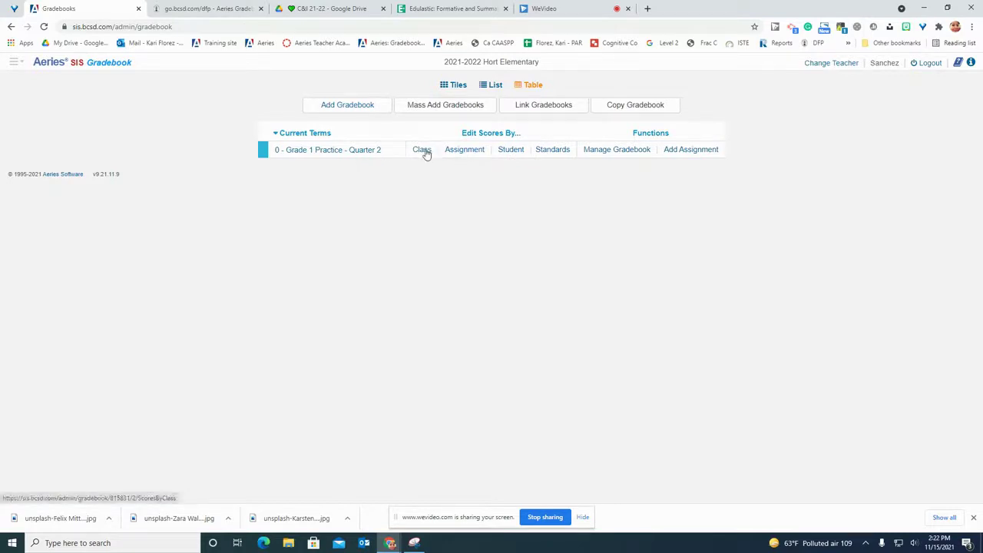
pyautogui.click(459, 152)
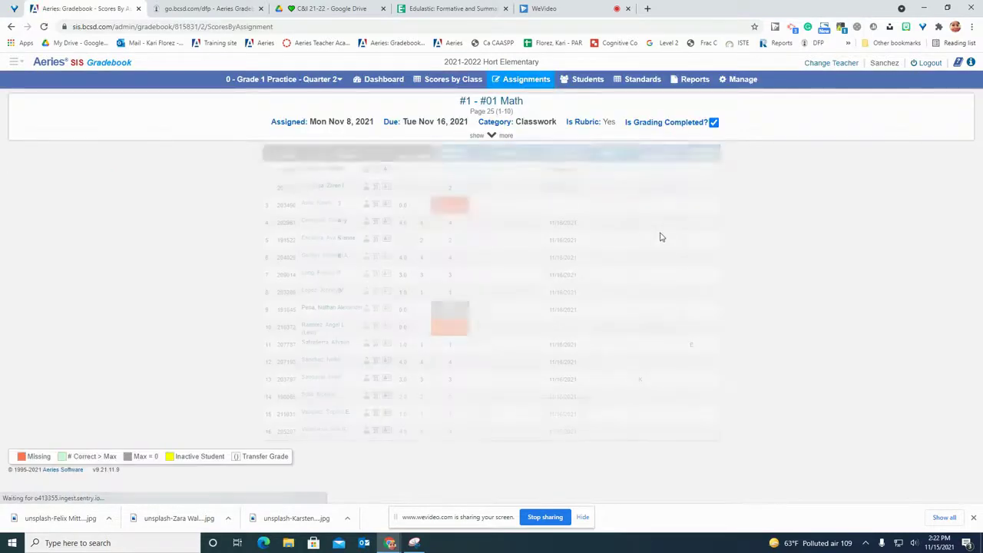